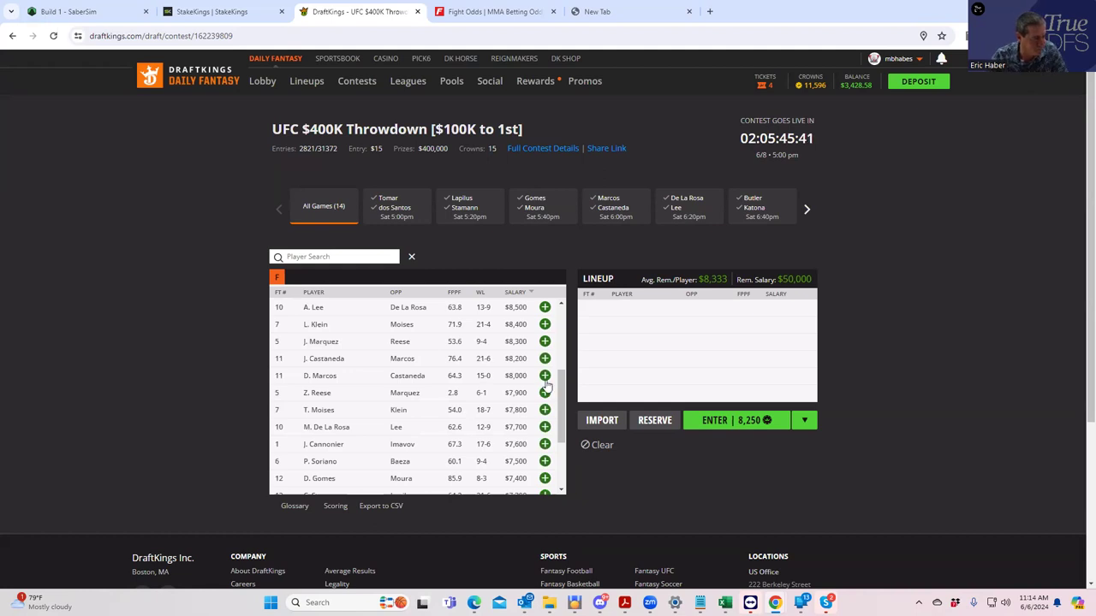
Sort the fighter pool by fight number and bring the last fights of the card into view.
{"action": "scroll", "coordinate": [565, 388], "scroll_direction": "down", "scroll_amount": 3}
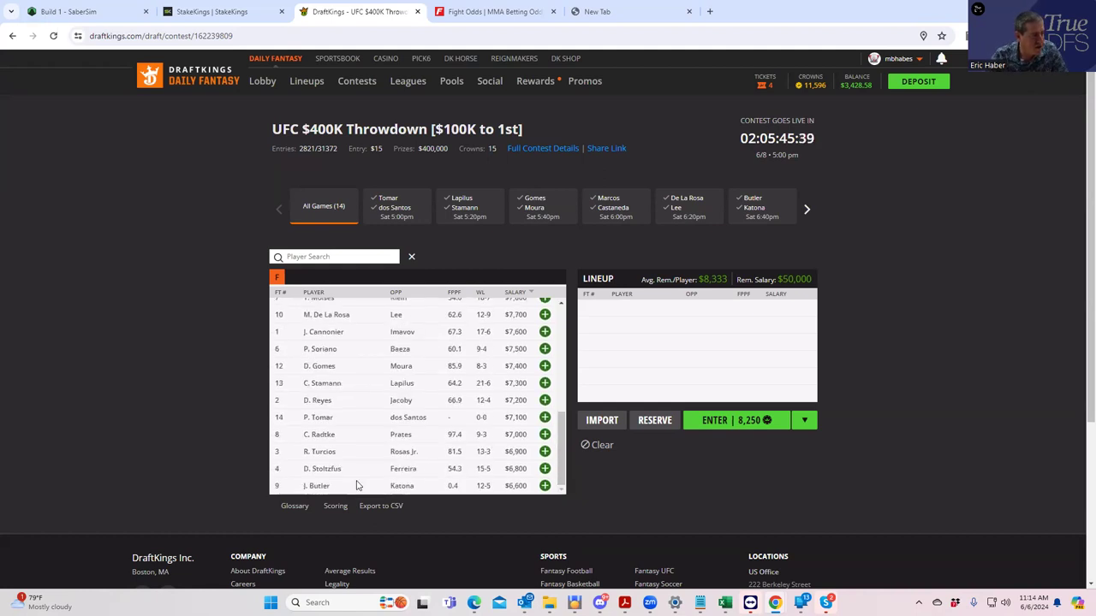
{"action": "scroll", "coordinate": [559, 411], "scroll_direction": "up", "scroll_amount": 3}
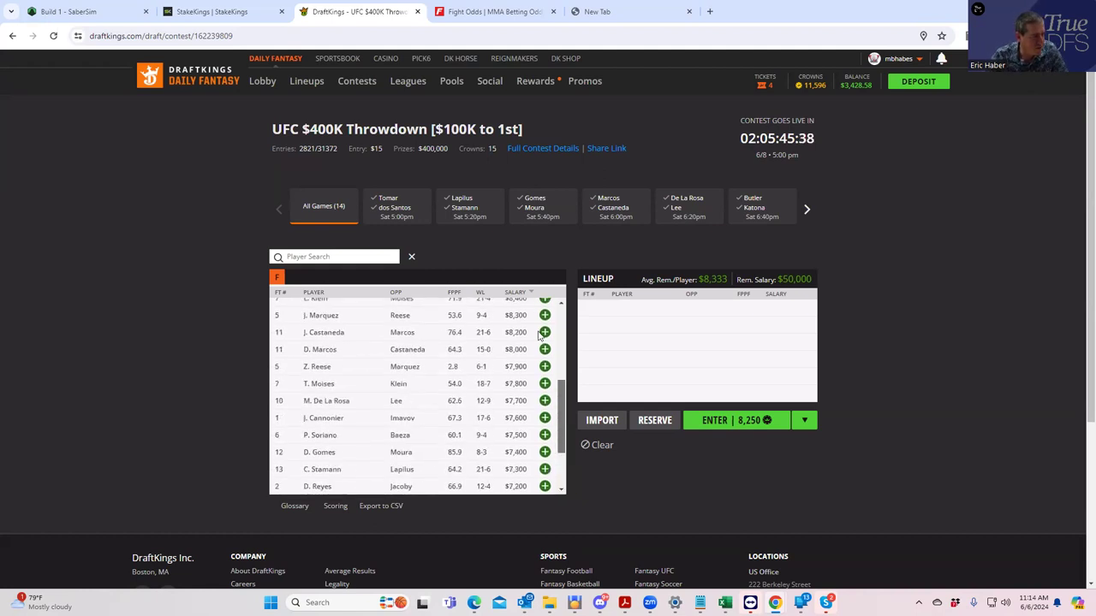
{"action": "left_click", "coordinate": [281, 294]}
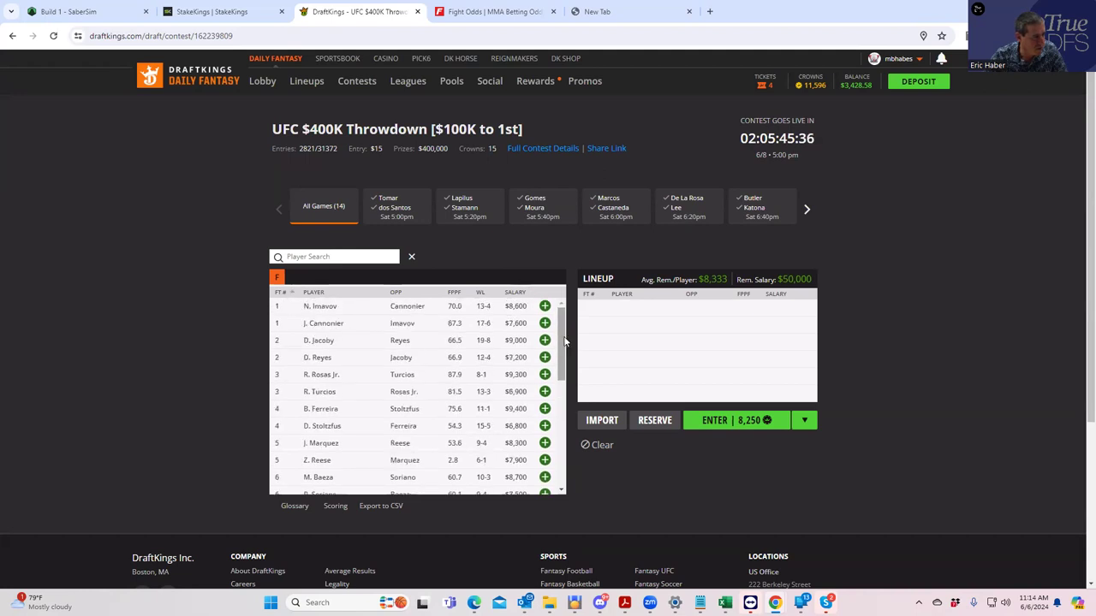
{"action": "left_click_drag", "start_coordinate": [562, 341], "coordinate": [555, 460]}
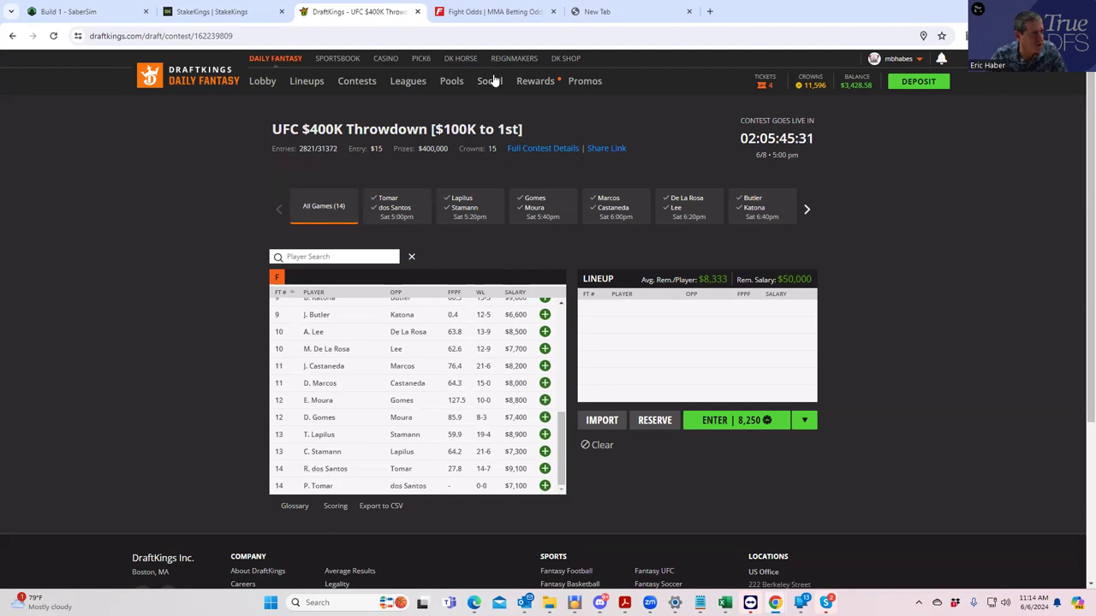
Compare the moneylines on FightOdds with the fighter salaries on DraftKings.
{"action": "key", "text": "ctrl+Tab"}
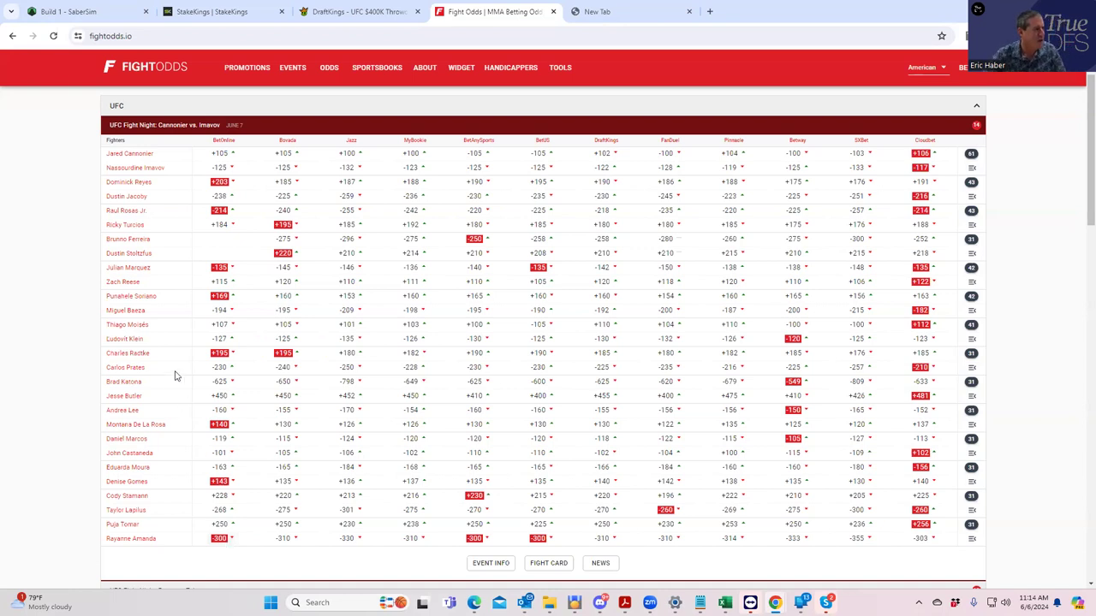
{"action": "left_click", "coordinate": [368, 12]}
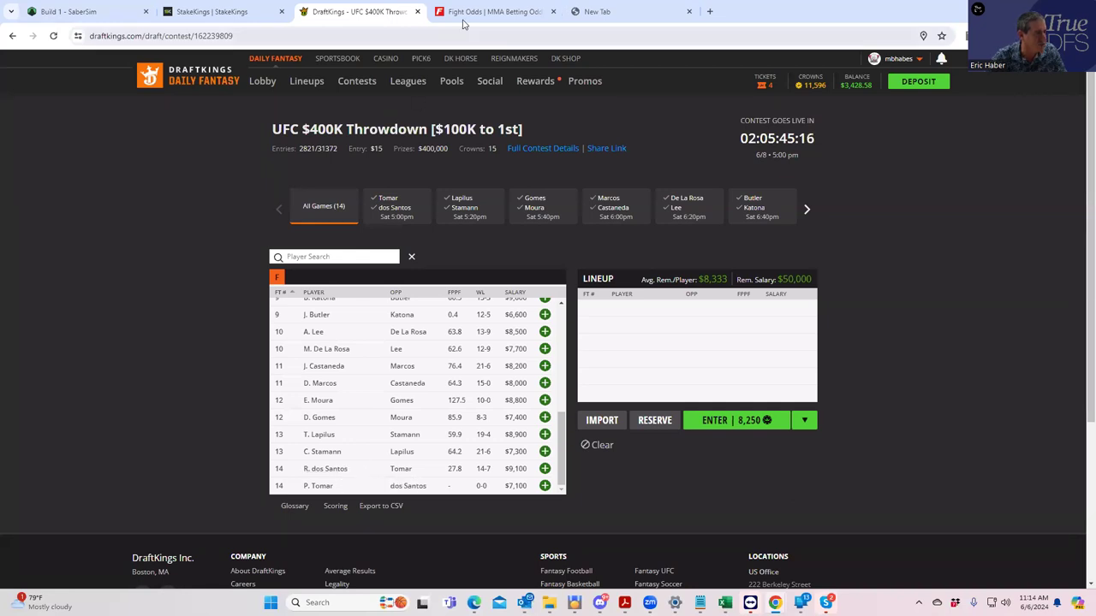
{"action": "left_click", "coordinate": [488, 12]}
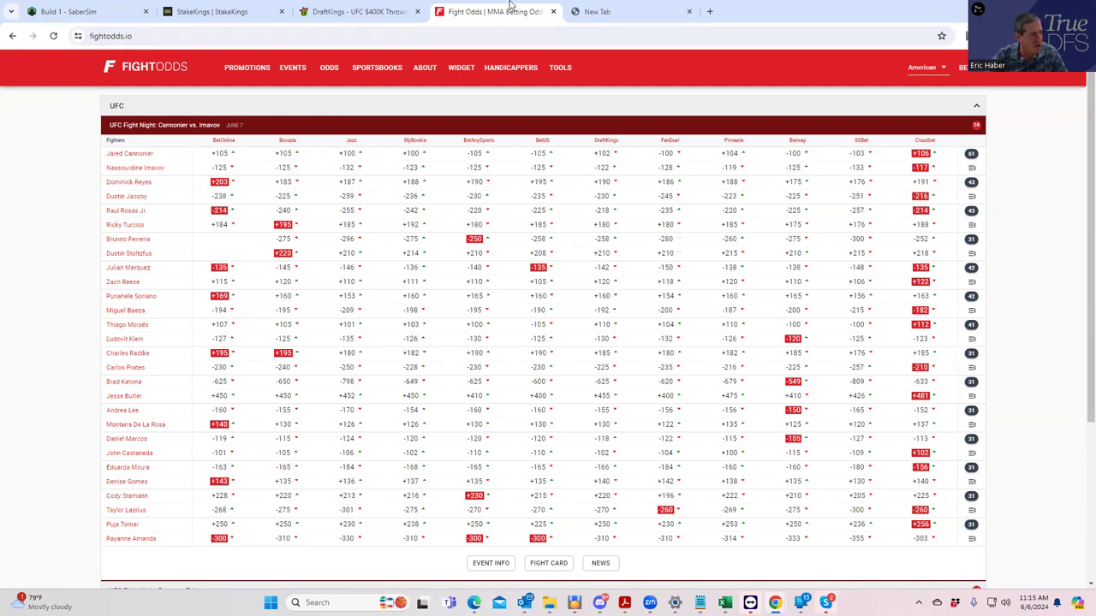
{"action": "left_click", "coordinate": [391, 12]}
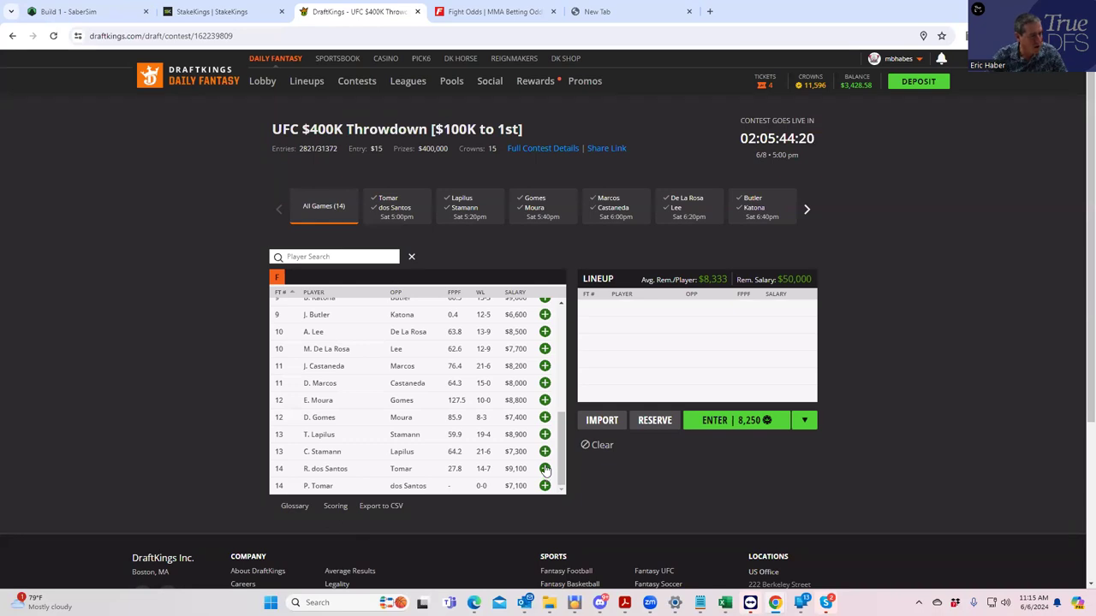
Switch to FightOdds and examine the expanded prop odds for the Puja Tomar vs. Rayanne Amanda fight.
{"action": "left_click", "coordinate": [492, 12]}
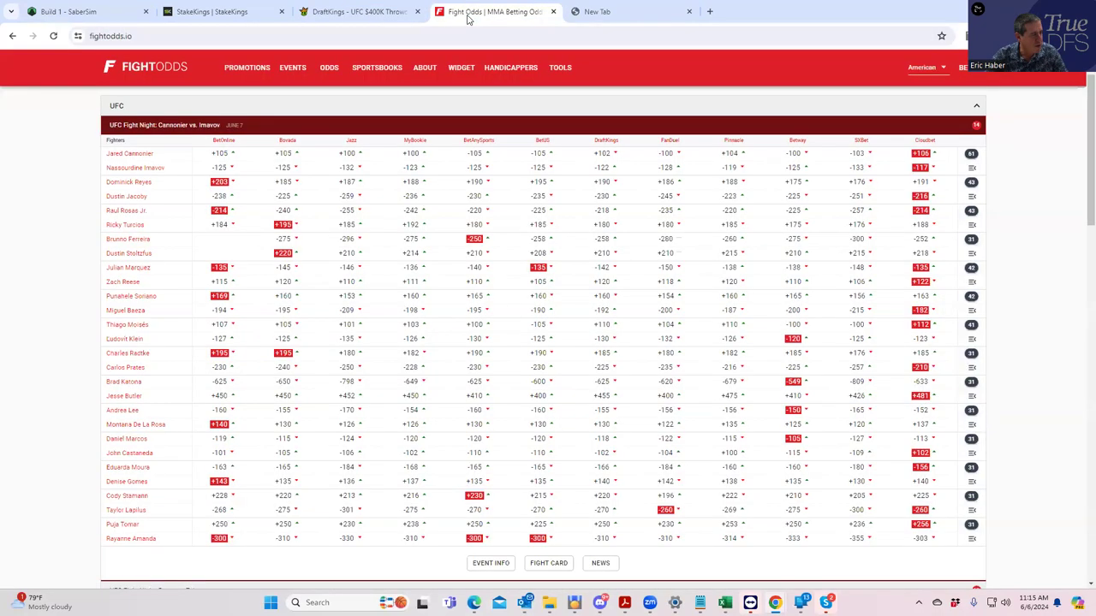
{"action": "left_click", "coordinate": [971, 526]}
{"action": "scroll", "coordinate": [264, 542], "scroll_direction": "down", "scroll_amount": 3}
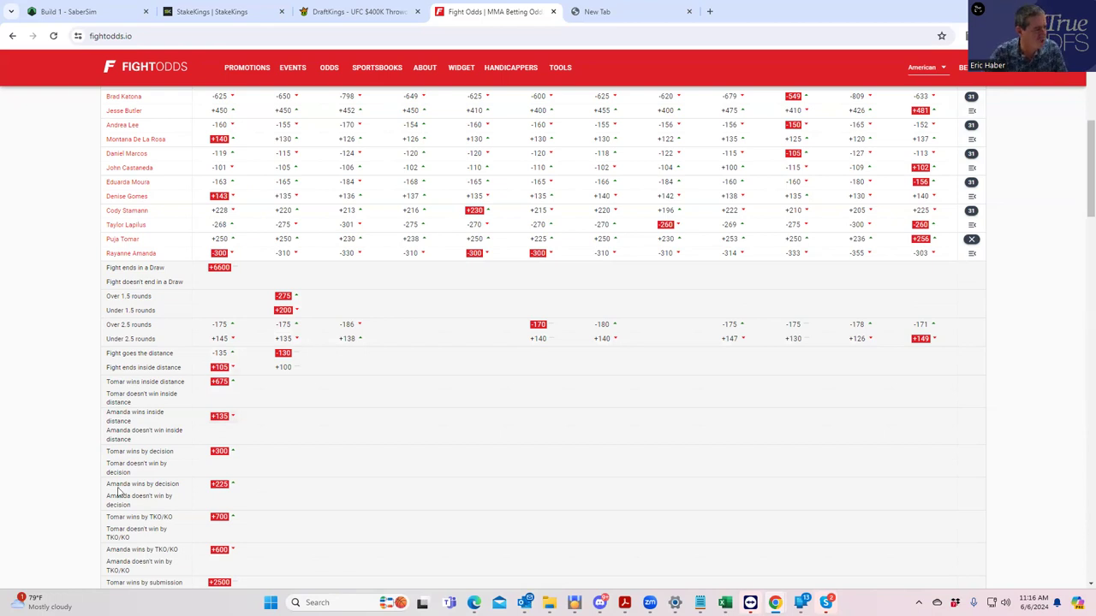
{"action": "scroll", "coordinate": [291, 485], "scroll_direction": "down", "scroll_amount": 1}
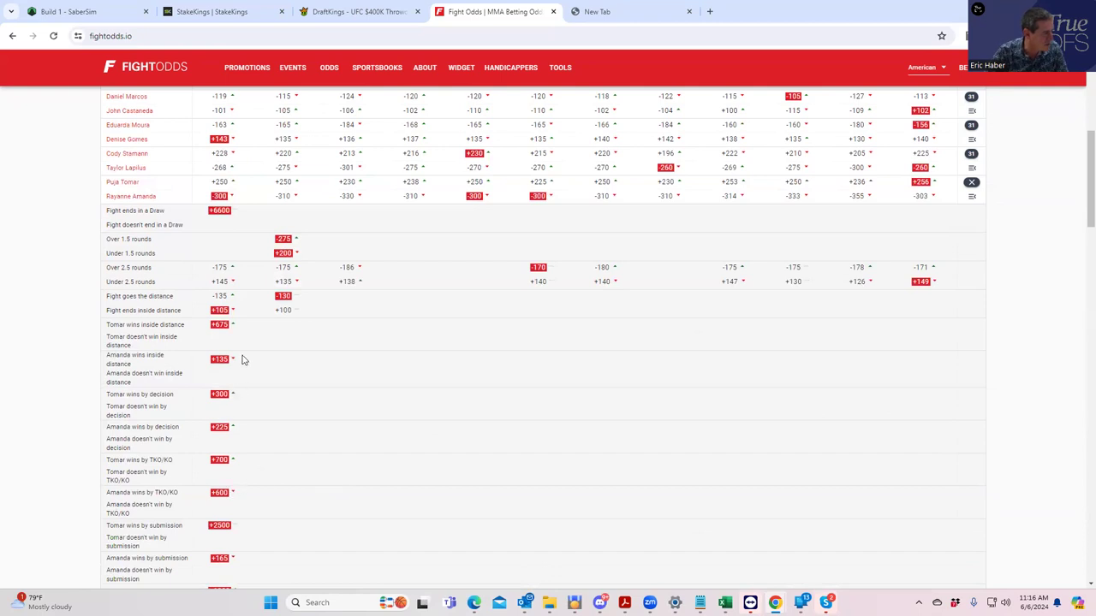
{"action": "scroll", "coordinate": [334, 321], "scroll_direction": "up", "scroll_amount": 3}
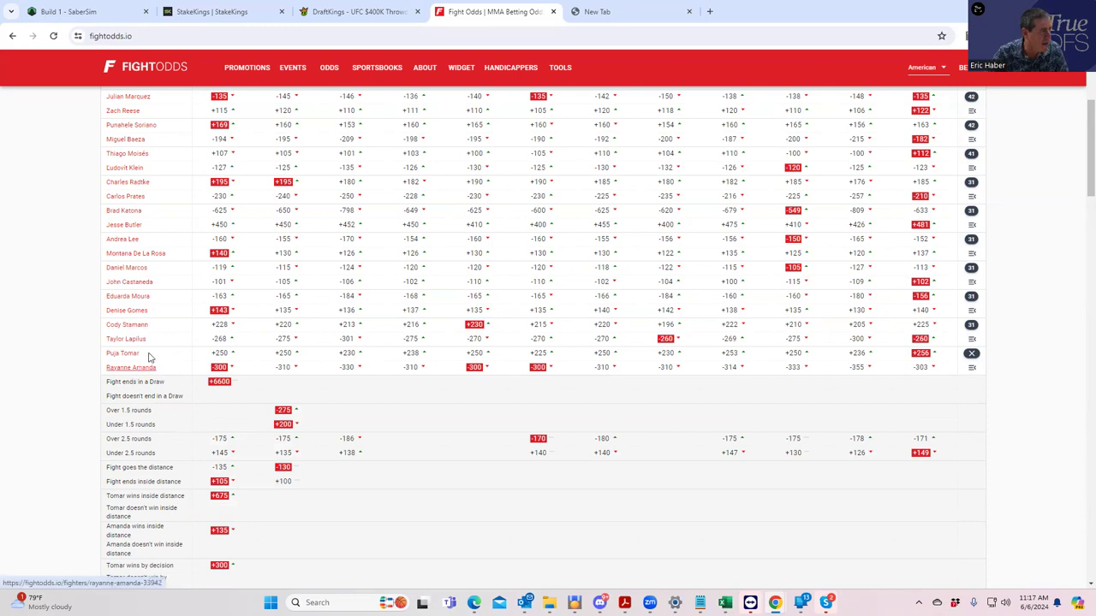
Switch to DraftKings and add R. dos Santos to the lineup.
{"action": "left_click", "coordinate": [353, 11]}
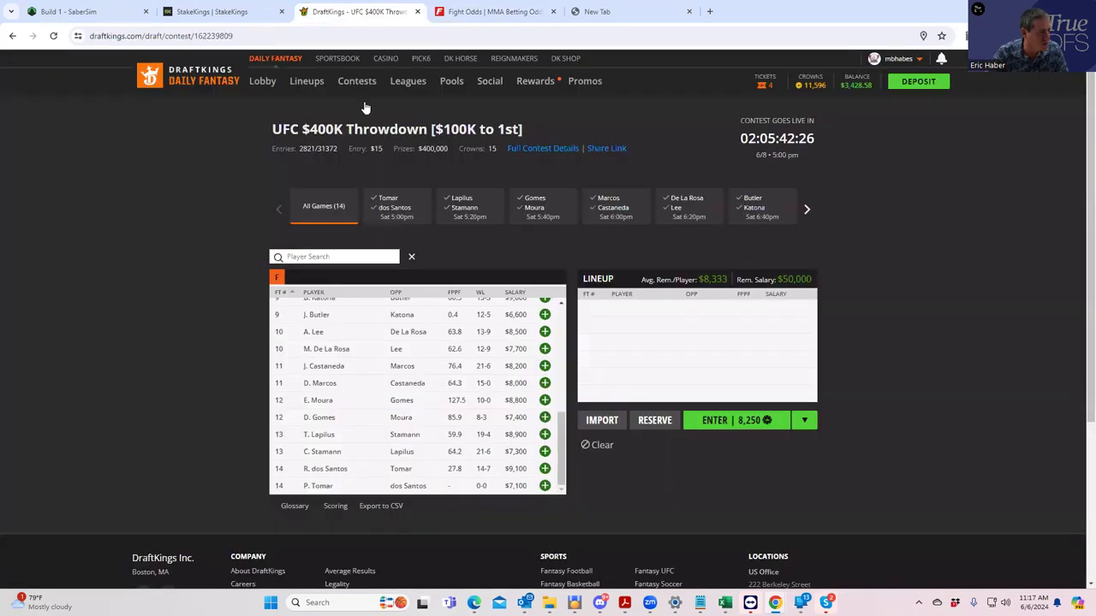
{"action": "left_click", "coordinate": [545, 468]}
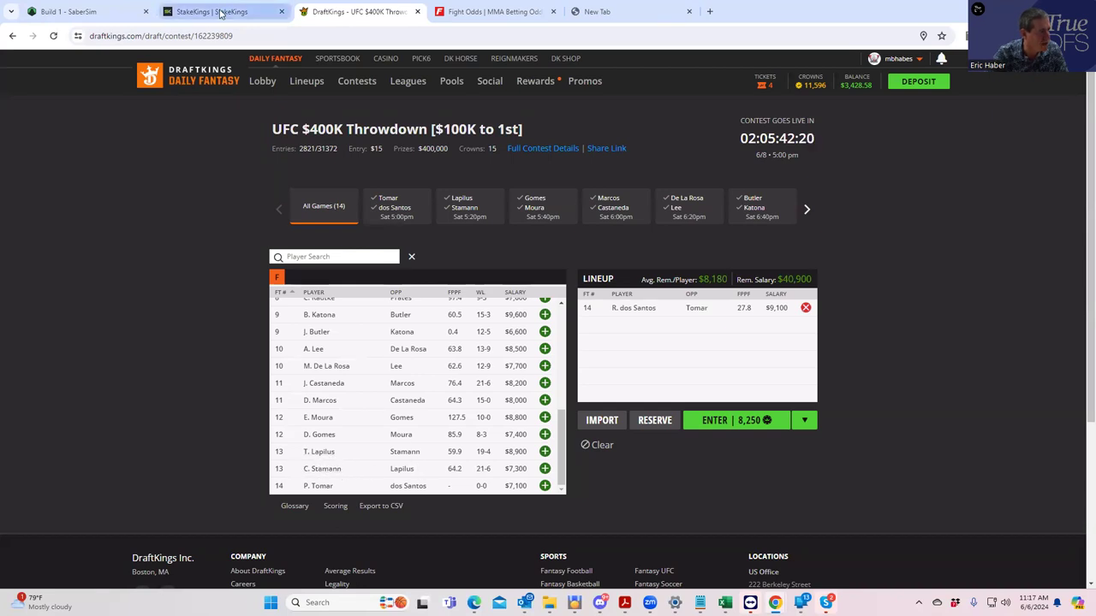
Switch to FightOdds, collapse the Tomar–Amanda props, and examine the Cody Stamann vs. Taylor Lapilus prop odds.
{"action": "left_click", "coordinate": [481, 10]}
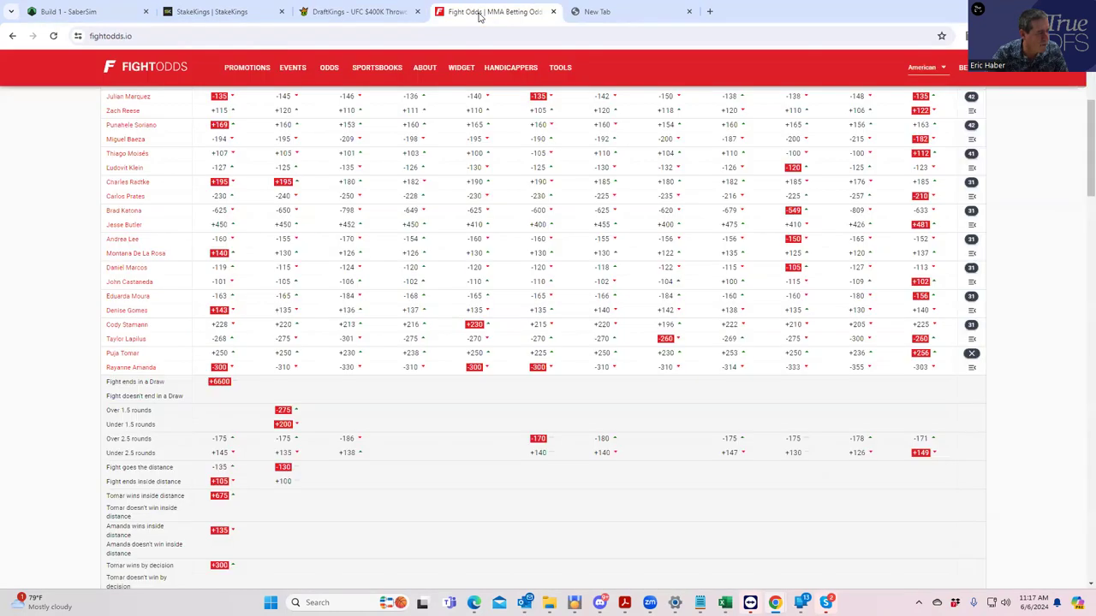
{"action": "left_click", "coordinate": [971, 360]}
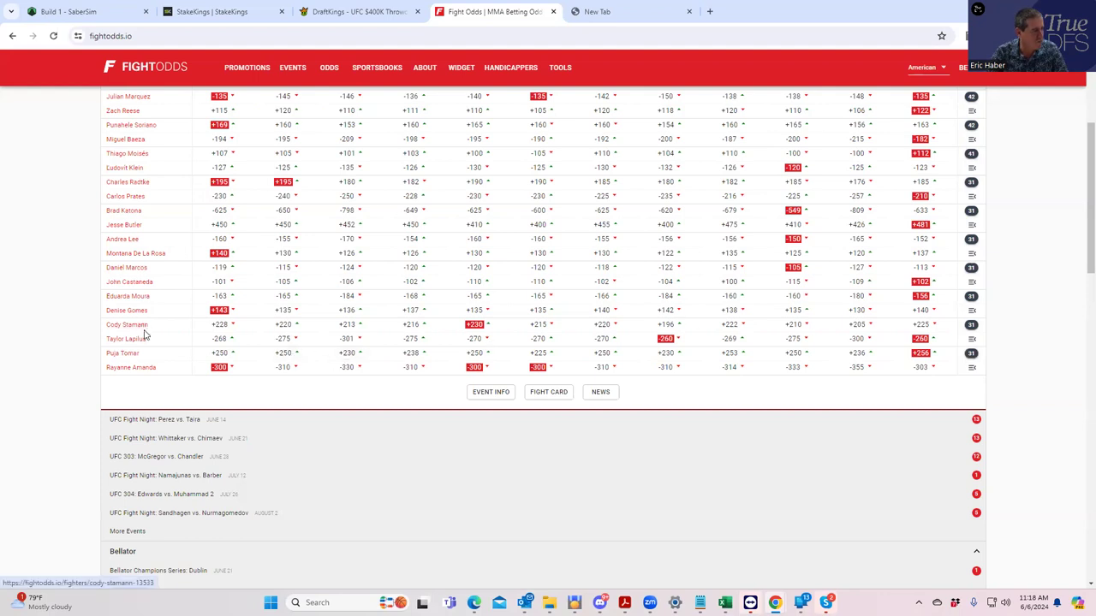
{"action": "left_click", "coordinate": [971, 325]}
{"action": "scroll", "coordinate": [272, 445], "scroll_direction": "down", "scroll_amount": 2}
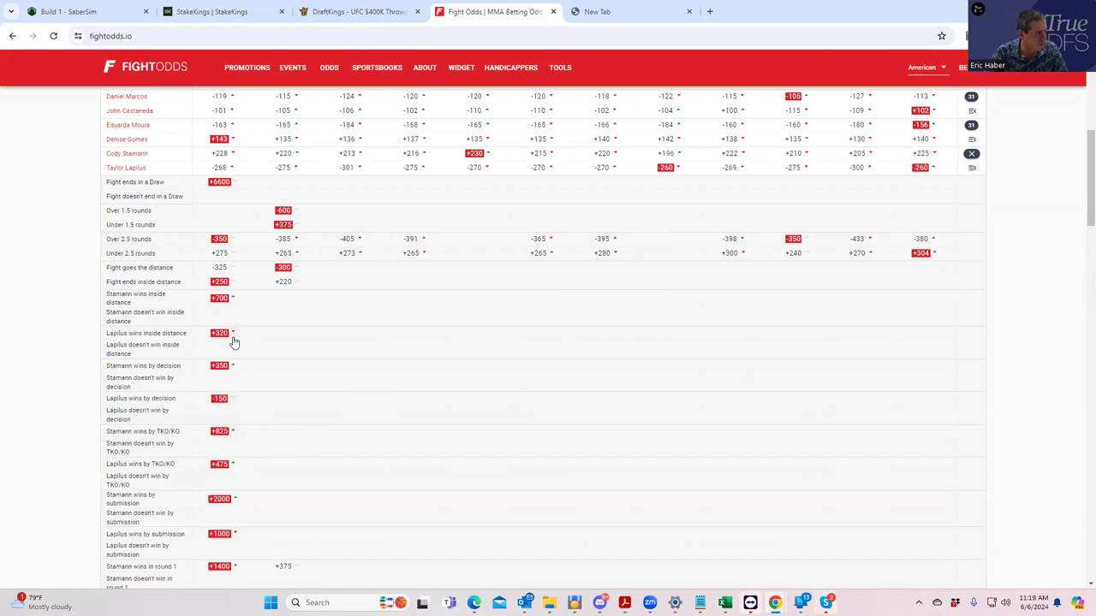
{"action": "left_click", "coordinate": [972, 154]}
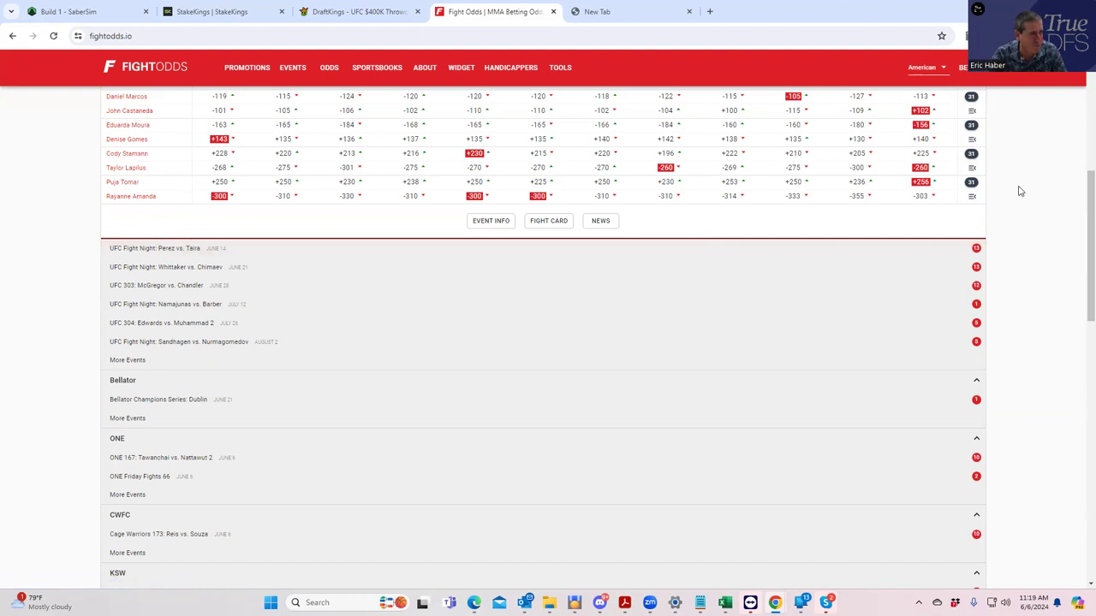
Examine the Eduarda Moura vs. Denise Gomes prop odds and compare them with the two fighters' DraftKings salaries.
{"action": "scroll", "coordinate": [1020, 189], "scroll_direction": "up", "scroll_amount": 2}
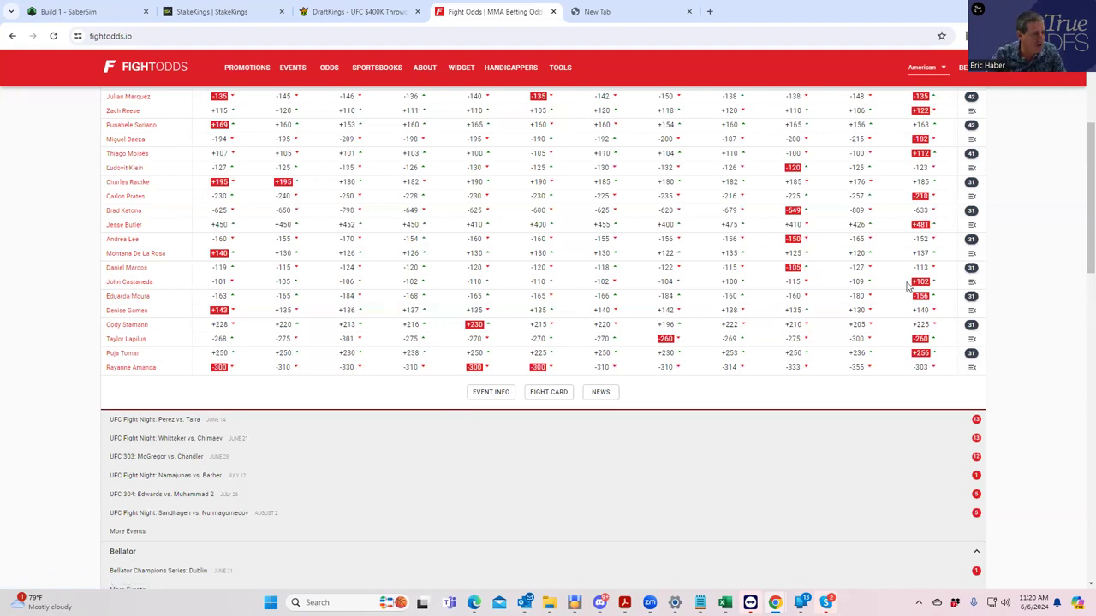
{"action": "left_click", "coordinate": [972, 299]}
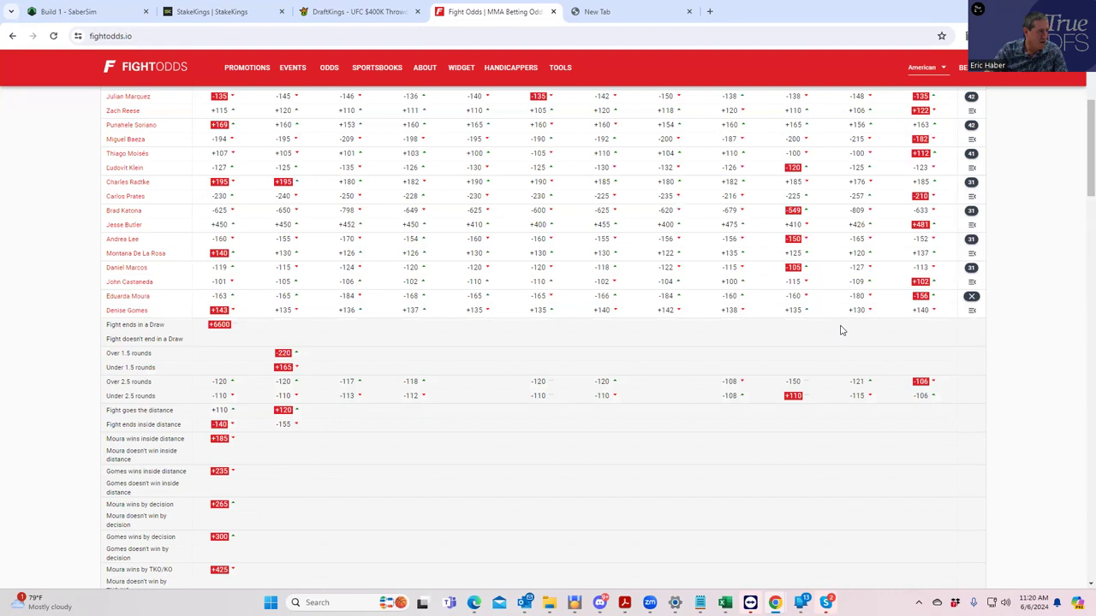
{"action": "scroll", "coordinate": [407, 463], "scroll_direction": "down", "scroll_amount": 1}
{"action": "scroll", "coordinate": [406, 462], "scroll_direction": "down", "scroll_amount": 1}
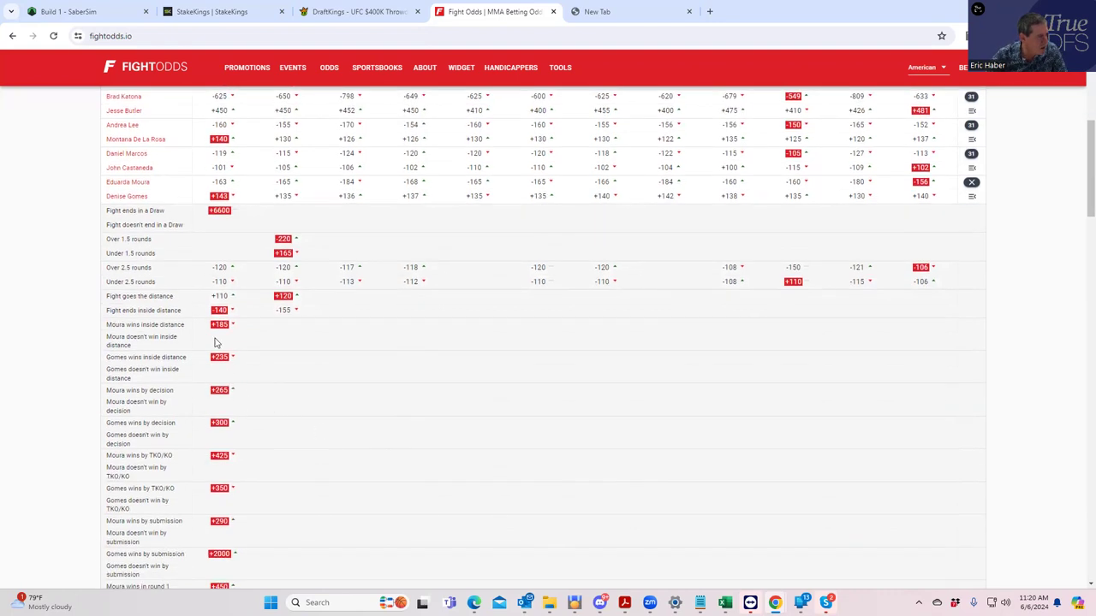
{"action": "left_click", "coordinate": [360, 12]}
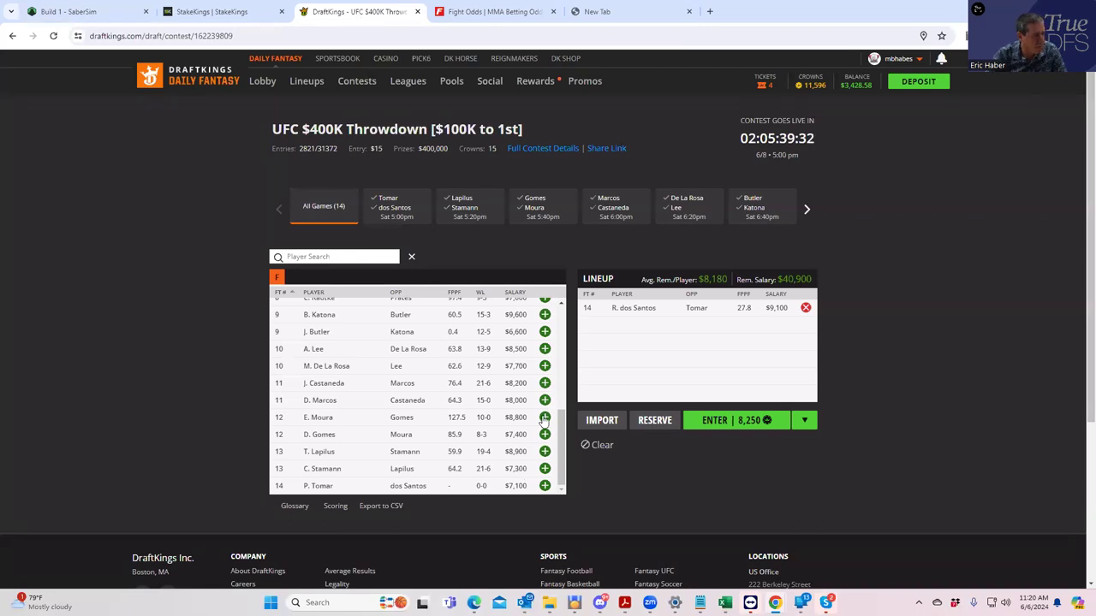
{"action": "left_click", "coordinate": [495, 12]}
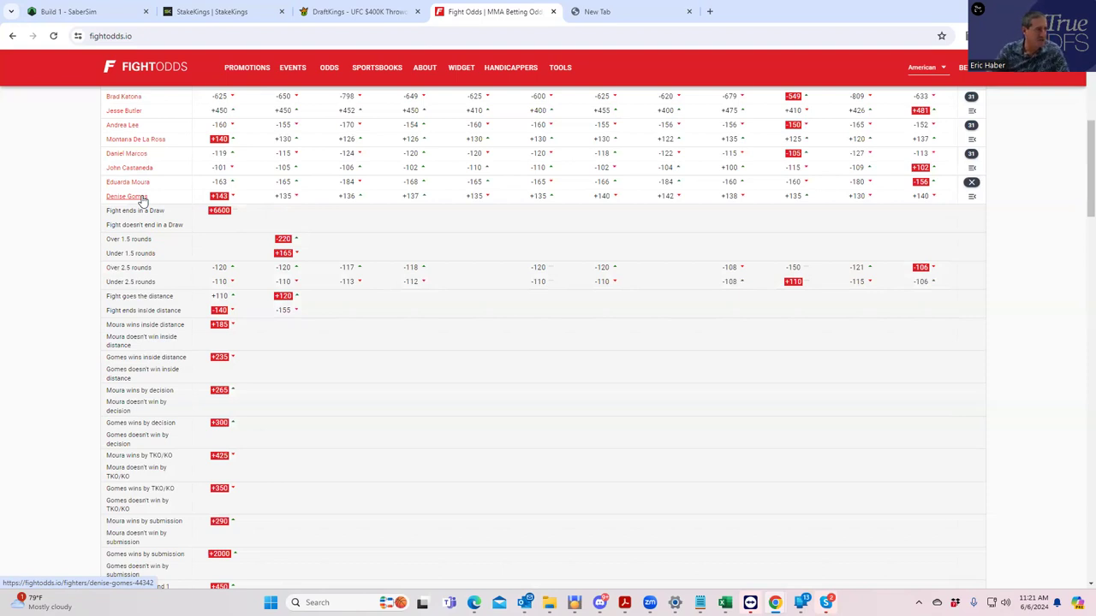
{"action": "scroll", "coordinate": [269, 371], "scroll_direction": "down", "scroll_amount": 1}
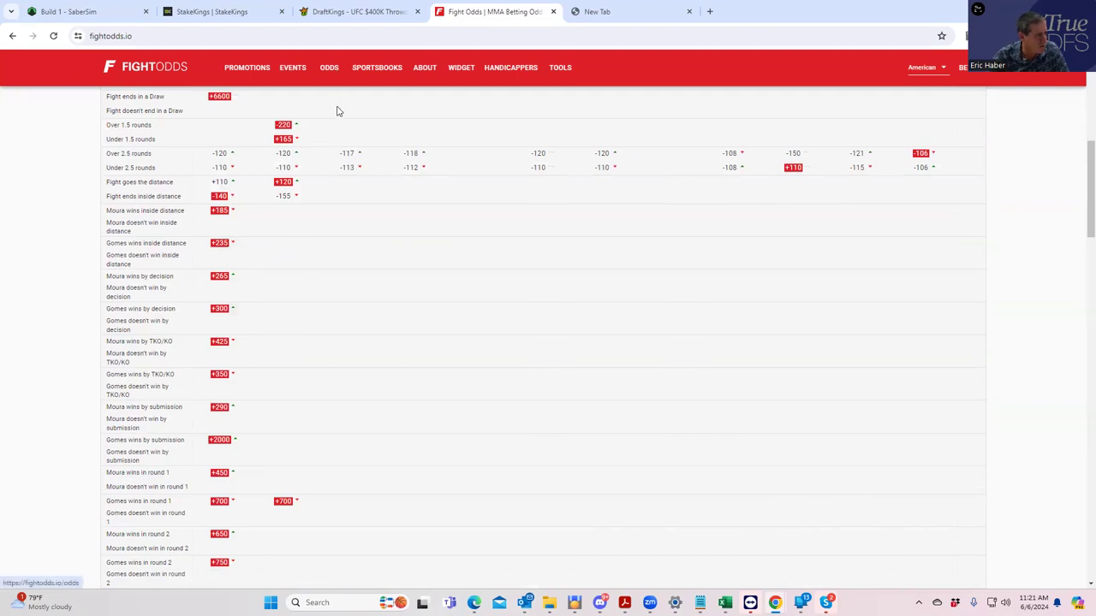
Switch to DraftKings and add both D. Gomes and E. Moura to the lineup.
{"action": "left_click", "coordinate": [351, 12]}
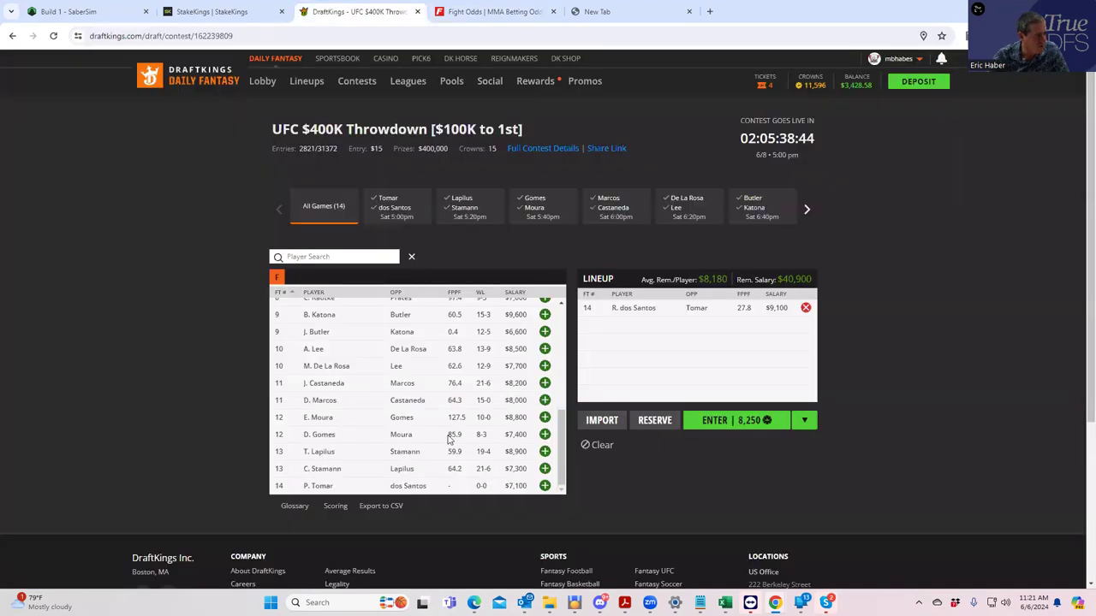
{"action": "left_click", "coordinate": [544, 435]}
{"action": "left_click", "coordinate": [545, 435]}
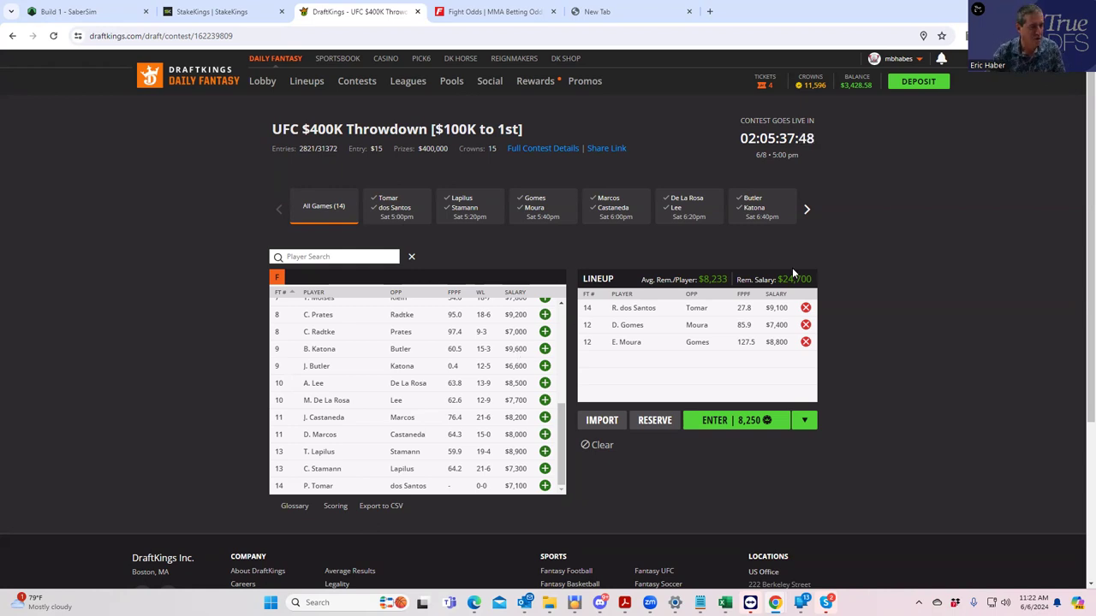
Remove E. Moura, D. Gomes and R. dos Santos from the lineup.
{"action": "left_click", "coordinate": [806, 342]}
{"action": "left_click", "coordinate": [806, 325]}
{"action": "left_click", "coordinate": [806, 307]}
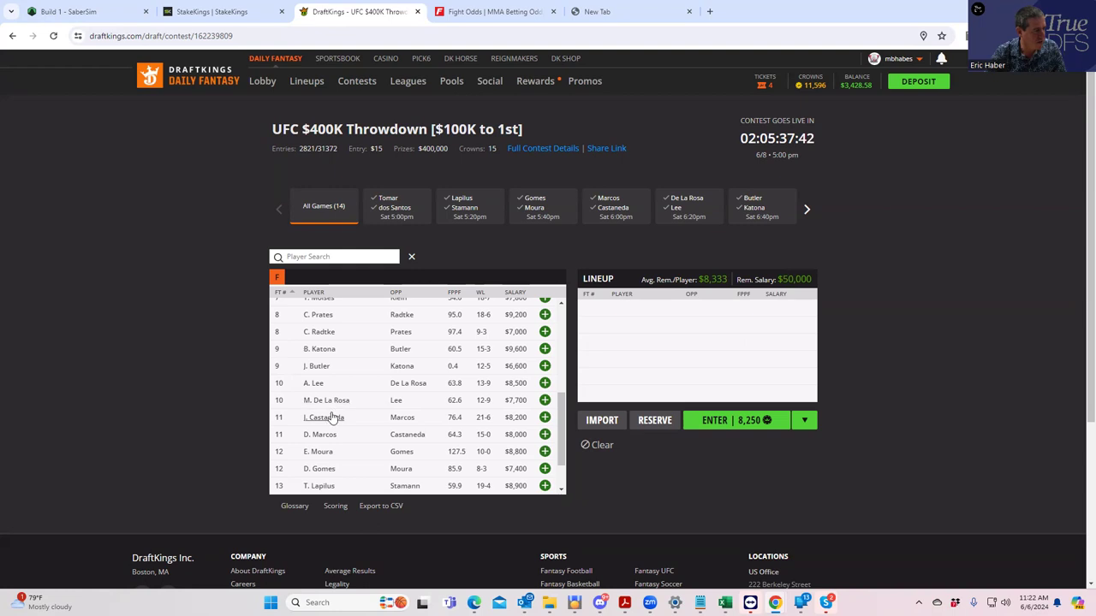
Switch to FightOdds and collapse the prop odds of the Eduarda Moura vs. Denise Gomes fight.
{"action": "left_click", "coordinate": [458, 14]}
{"action": "scroll", "coordinate": [356, 377], "scroll_direction": "up", "scroll_amount": 3}
{"action": "scroll", "coordinate": [625, 400], "scroll_direction": "up", "scroll_amount": 3}
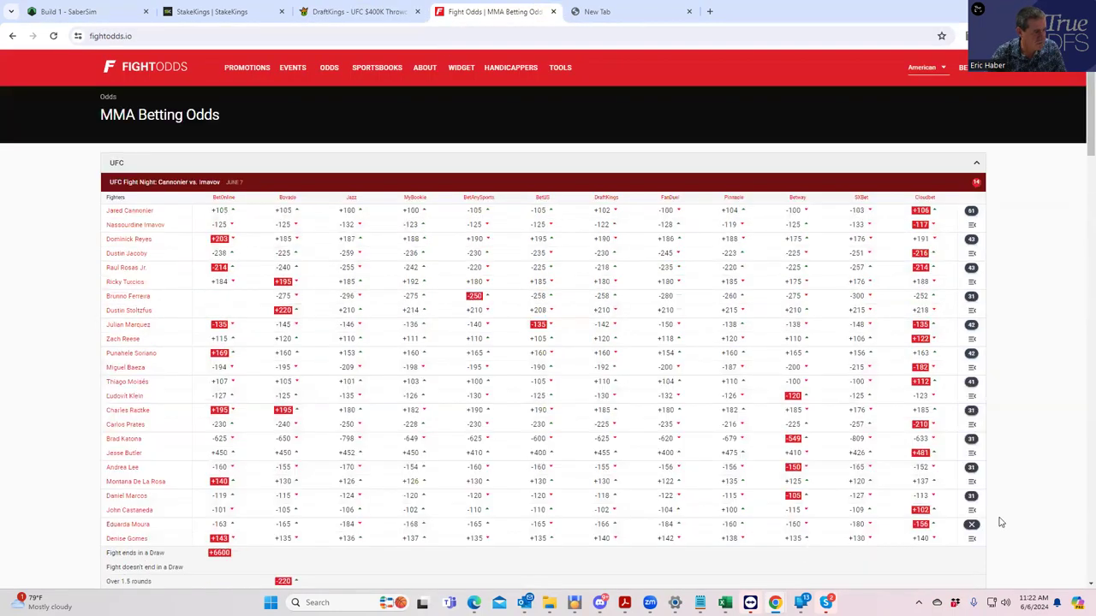
{"action": "left_click", "coordinate": [971, 526]}
Expand the Daniel Marcos vs. John Castaneda prop odds, examine the distance and decision lines, and collapse them.
{"action": "scroll", "coordinate": [985, 512], "scroll_direction": "down", "scroll_amount": 2}
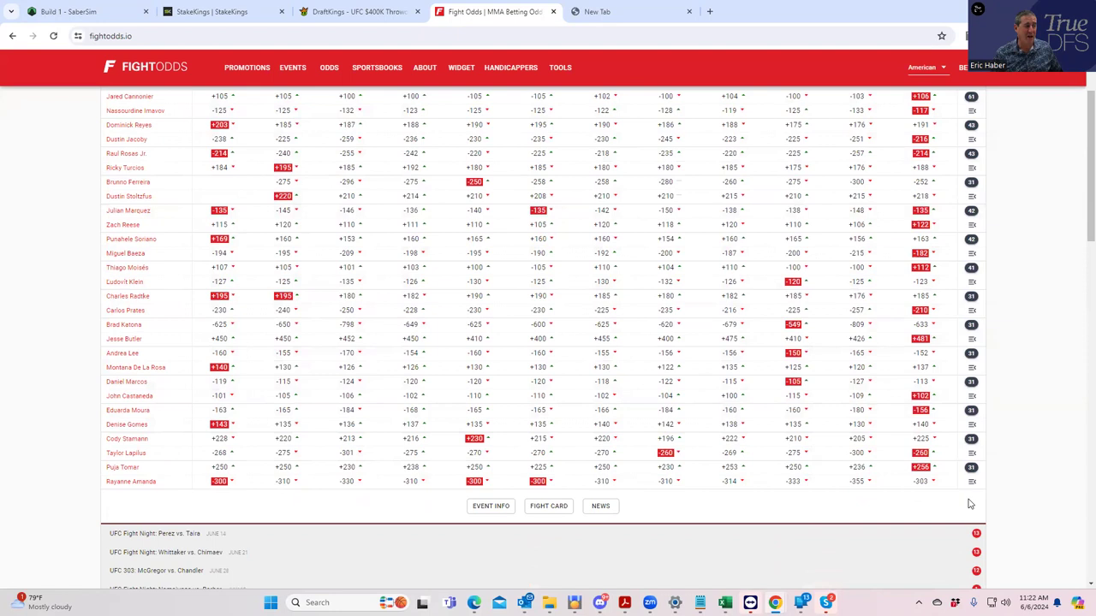
{"action": "left_click", "coordinate": [971, 384]}
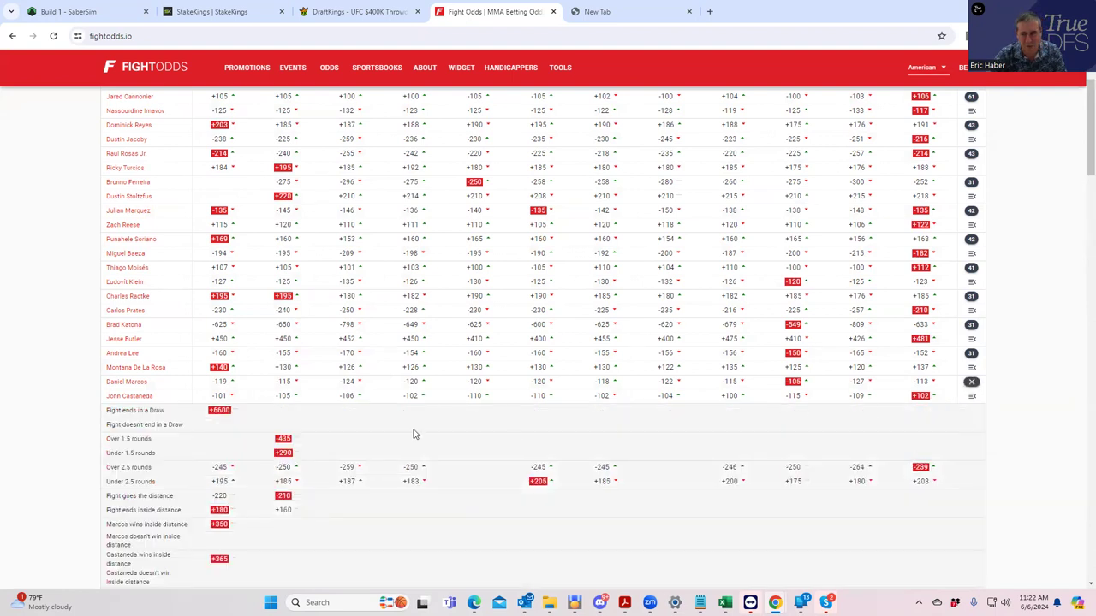
{"action": "scroll", "coordinate": [413, 434], "scroll_direction": "down", "scroll_amount": 1}
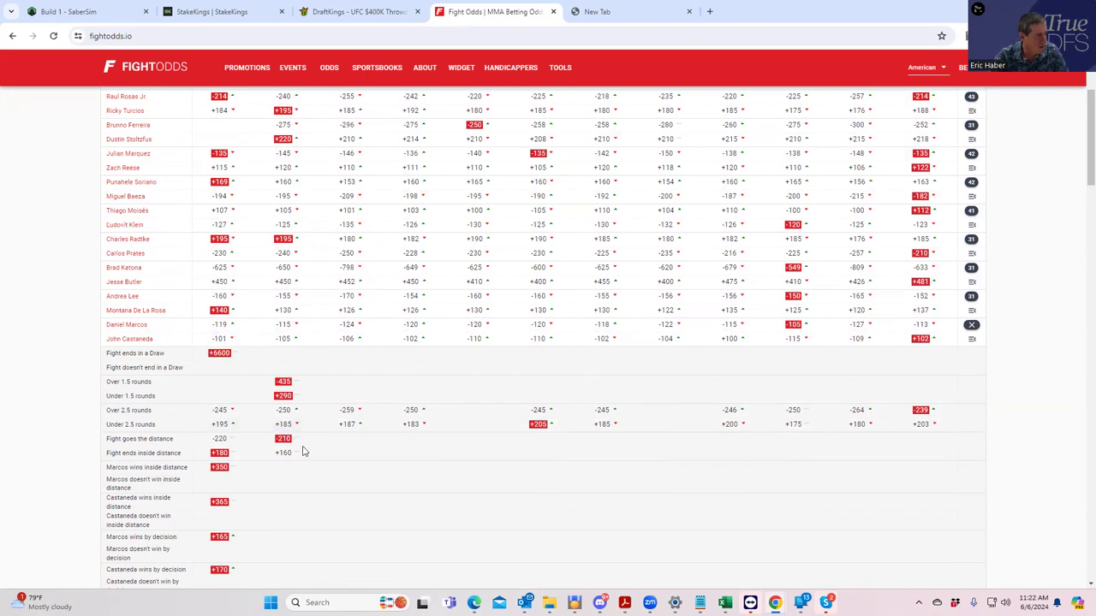
{"action": "scroll", "coordinate": [303, 458], "scroll_direction": "down", "scroll_amount": 2}
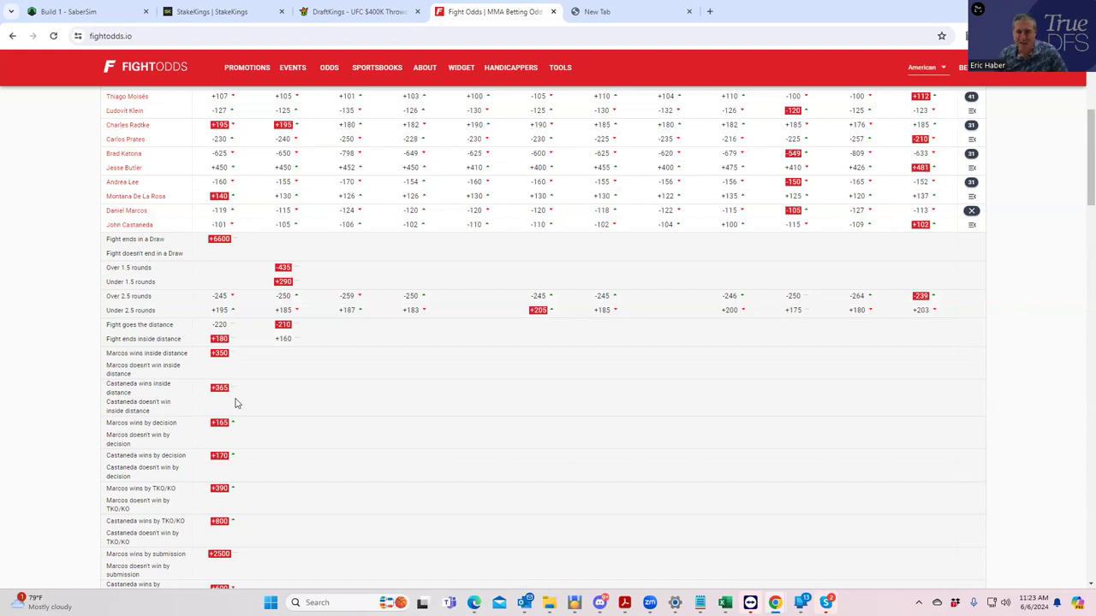
{"action": "left_click", "coordinate": [973, 217]}
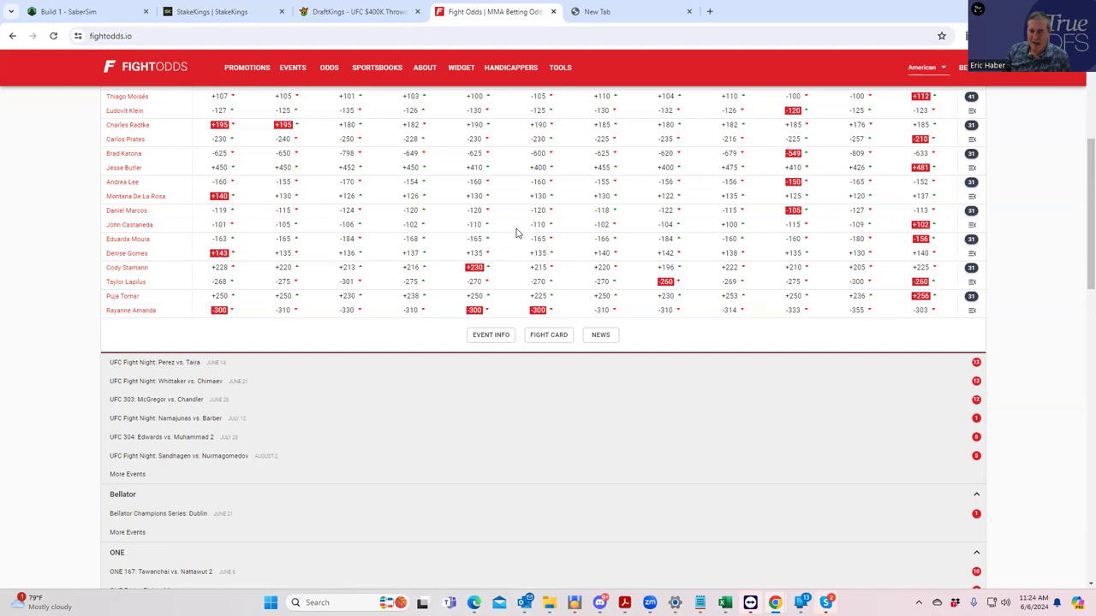
Expand the Andrea Lee vs. Montana De La Rosa prop odds, examine how the fight may end, and collapse them.
{"action": "left_click", "coordinate": [972, 181]}
{"action": "scroll", "coordinate": [365, 395], "scroll_direction": "down", "scroll_amount": 1}
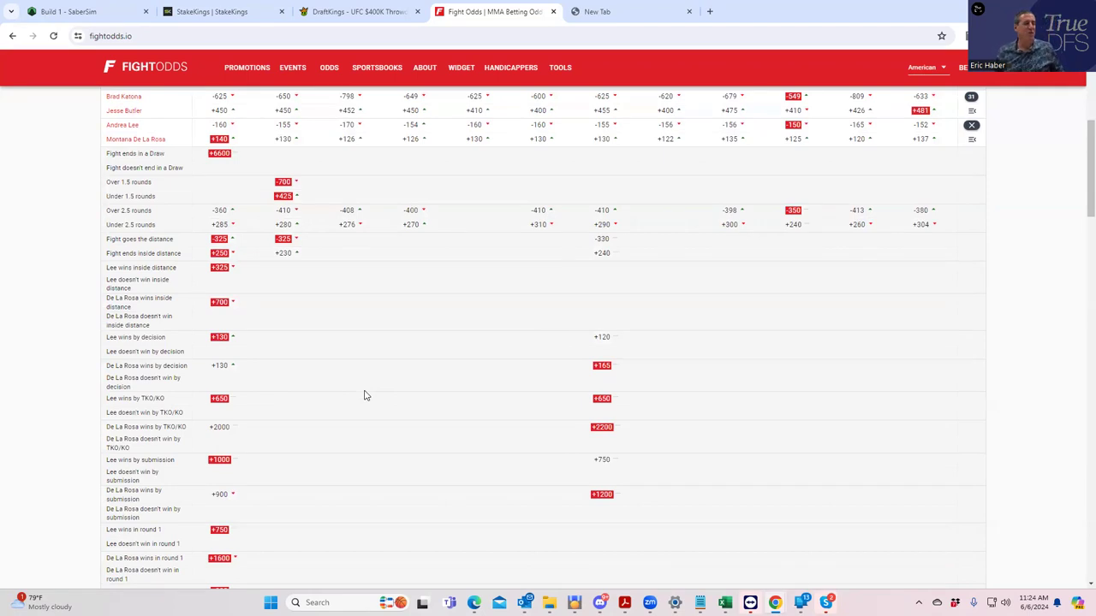
{"action": "left_click", "coordinate": [971, 125]}
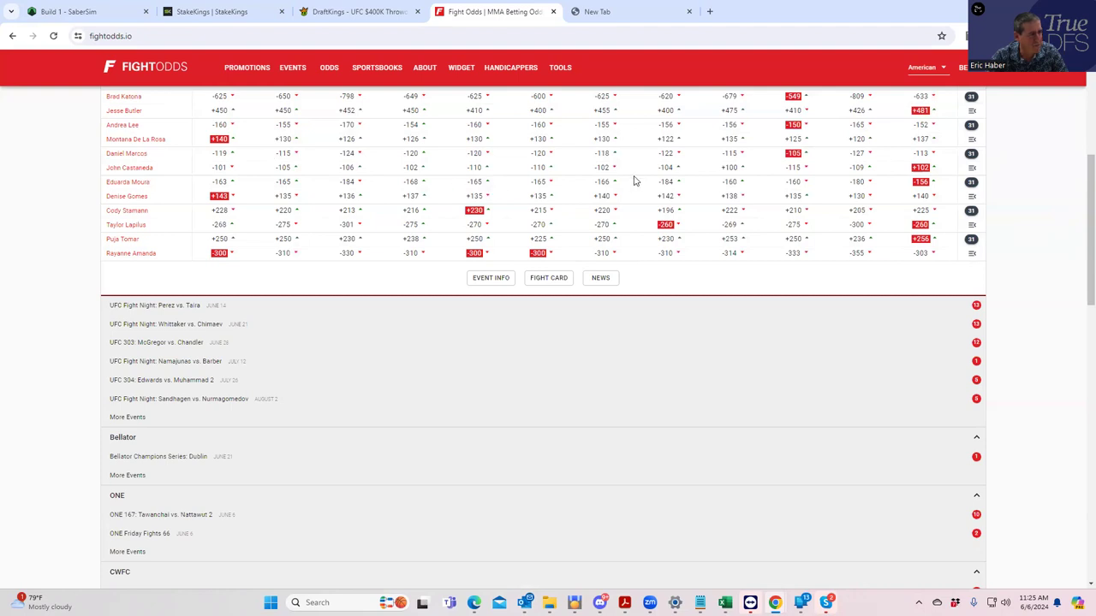
Expand the Brad Katona vs. Jesse Butler prop odds, examine the distance and method-of-victory lines, and collapse them.
{"action": "scroll", "coordinate": [636, 183], "scroll_direction": "up", "scroll_amount": 3}
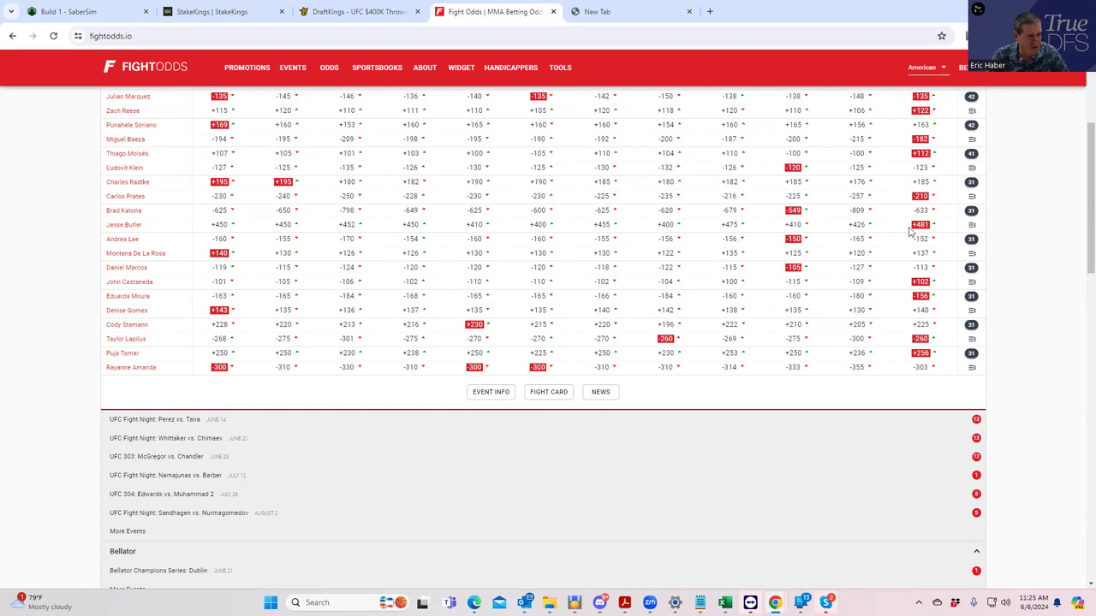
{"action": "left_click", "coordinate": [971, 211]}
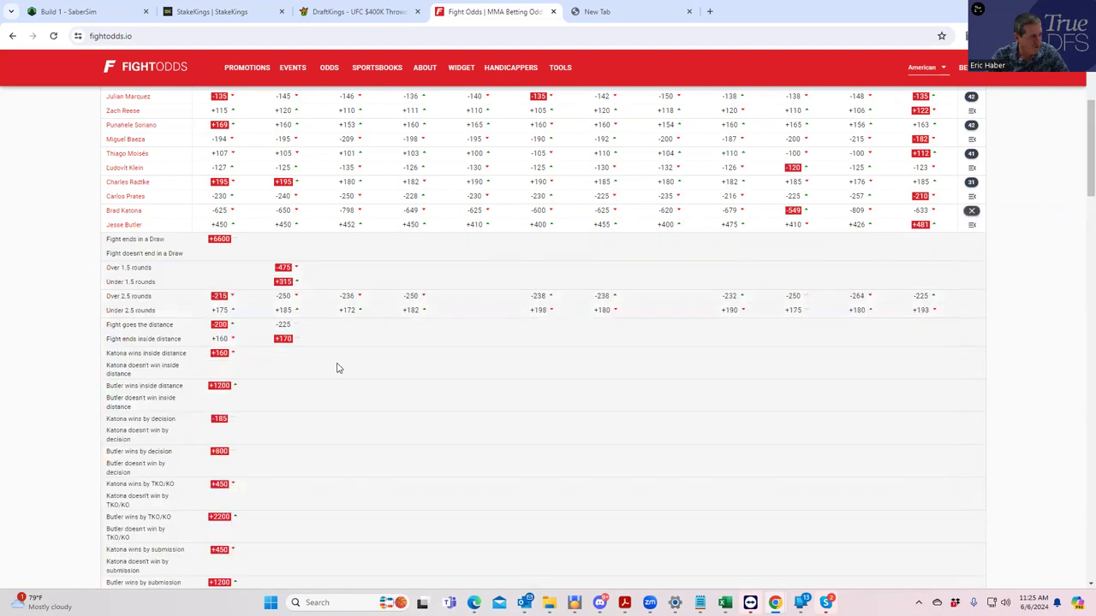
{"action": "scroll", "coordinate": [274, 381], "scroll_direction": "down", "scroll_amount": 2}
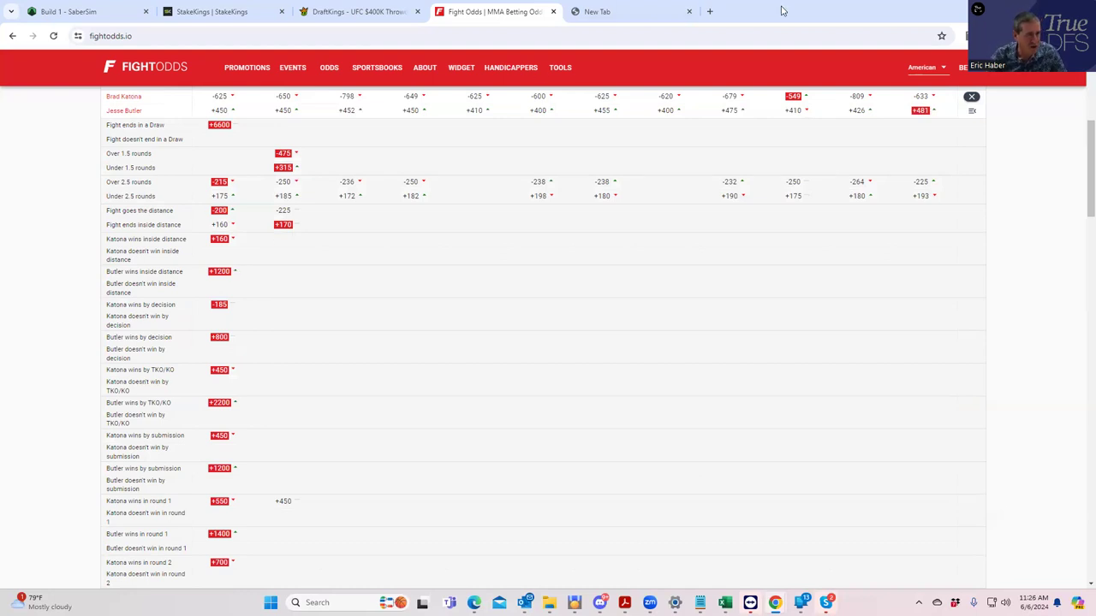
{"action": "left_click", "coordinate": [972, 98]}
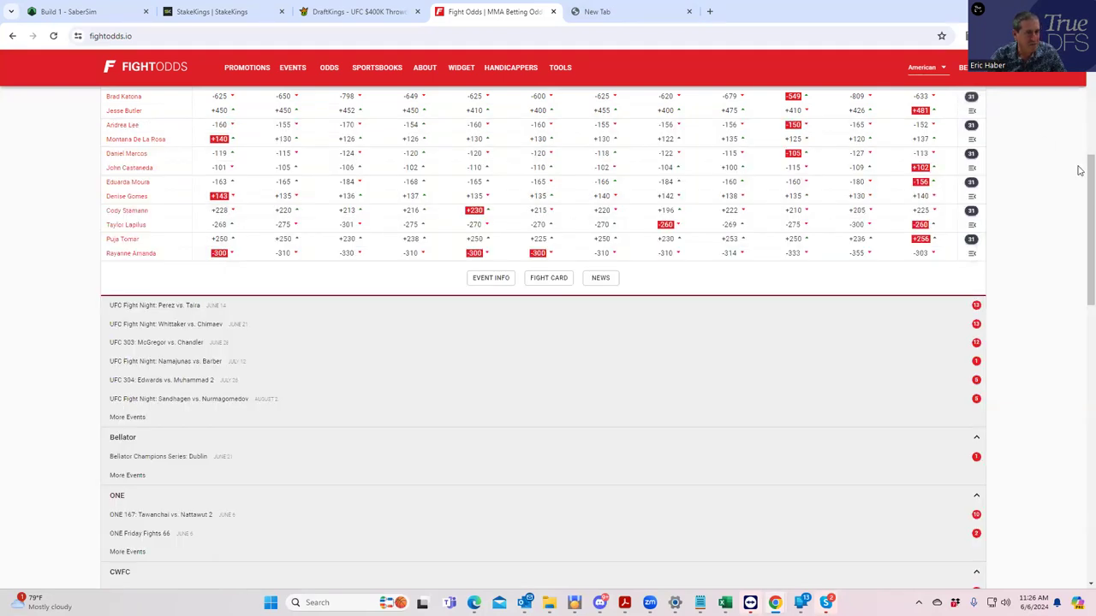
Review the moneylines across the Cannonier vs. Imavov card, then switch to DraftKings and look through the fighters' salaries.
{"action": "scroll", "coordinate": [1078, 170], "scroll_direction": "up", "scroll_amount": 1}
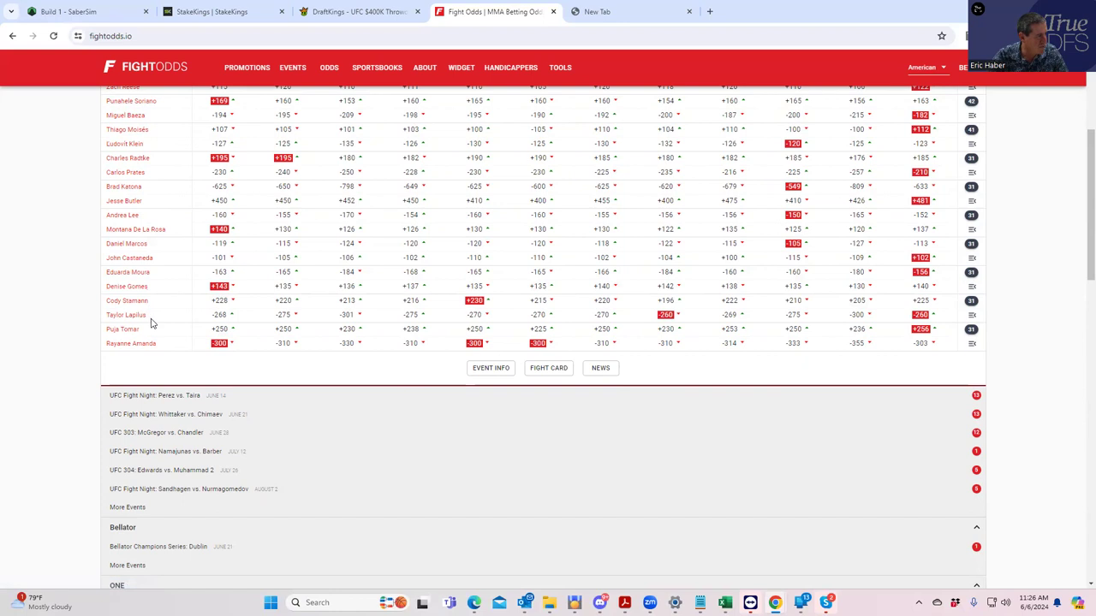
{"action": "scroll", "coordinate": [197, 316], "scroll_direction": "up", "scroll_amount": 3}
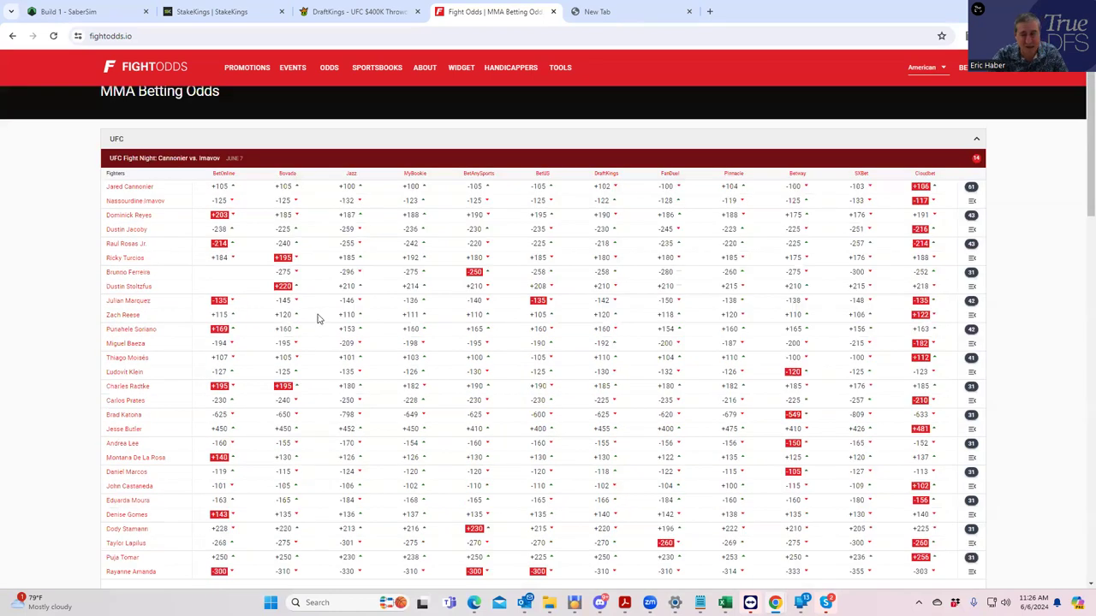
{"action": "scroll", "coordinate": [462, 376], "scroll_direction": "down", "scroll_amount": 2}
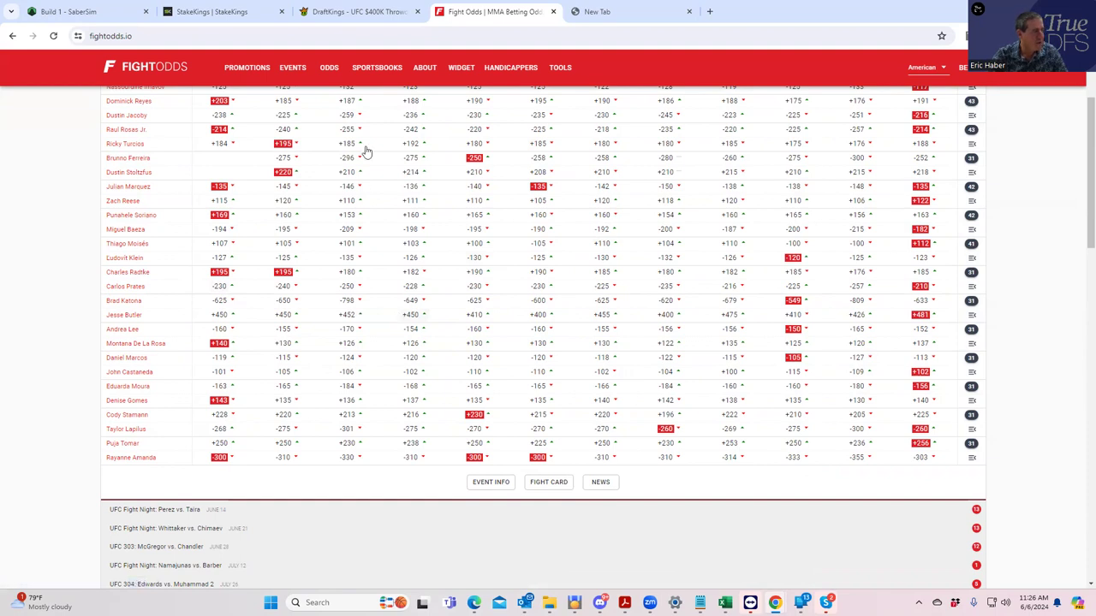
{"action": "left_click", "coordinate": [362, 12]}
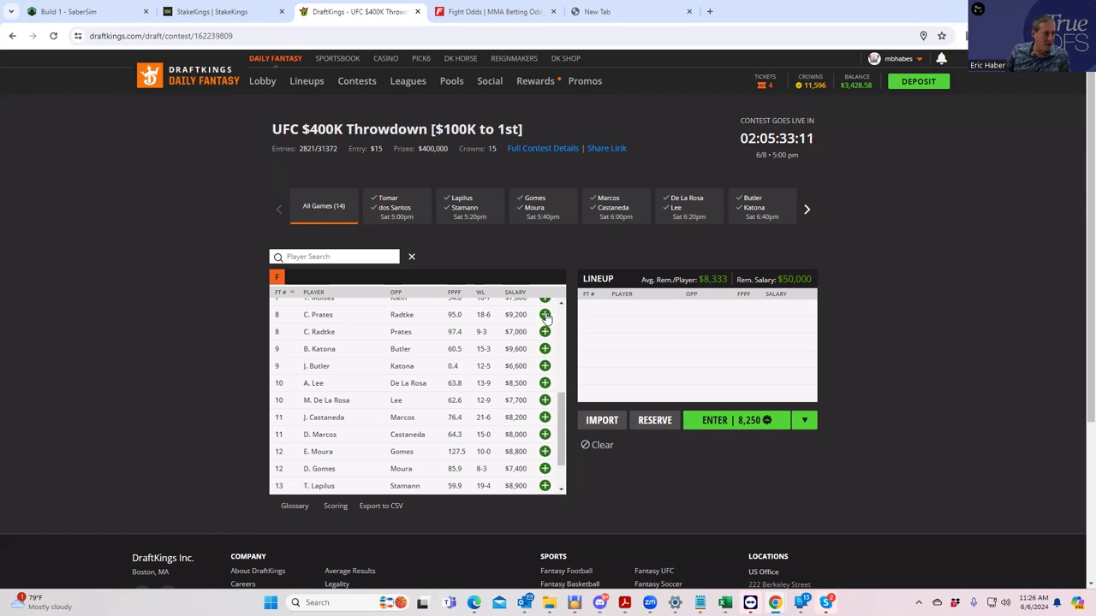
{"action": "left_click_drag", "start_coordinate": [563, 406], "coordinate": [565, 362]}
{"action": "scroll", "coordinate": [559, 372], "scroll_direction": "down", "scroll_amount": 3}
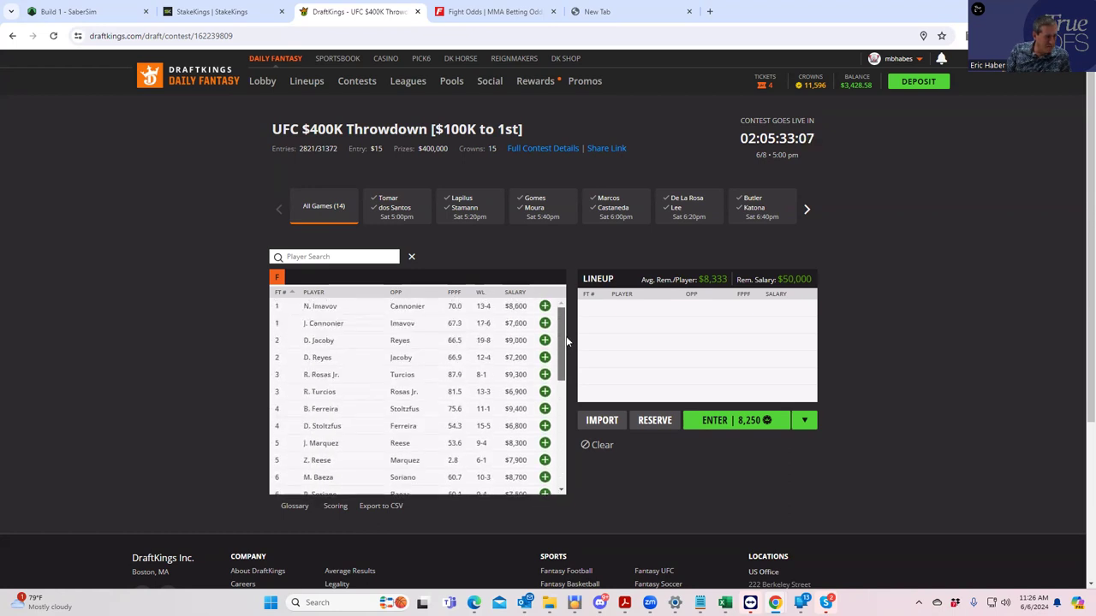
{"action": "scroll", "coordinate": [550, 444], "scroll_direction": "down", "scroll_amount": 3}
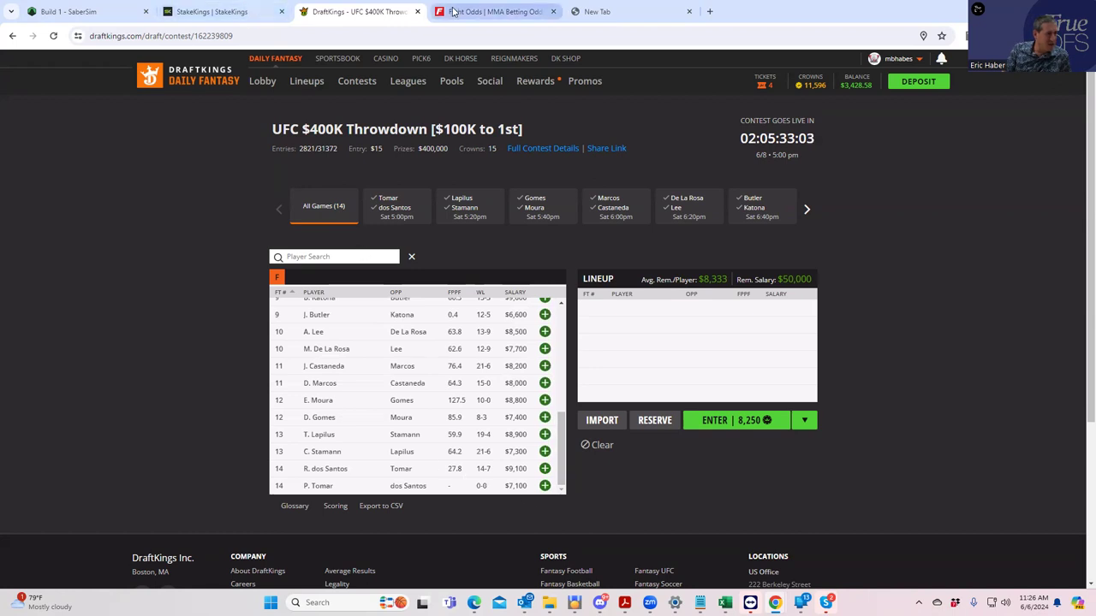
Switch to FightOdds, expand the Charles Radtke vs. Carlos Prates prop odds, and examine the inside-distance, decision and round lines.
{"action": "left_click", "coordinate": [490, 12]}
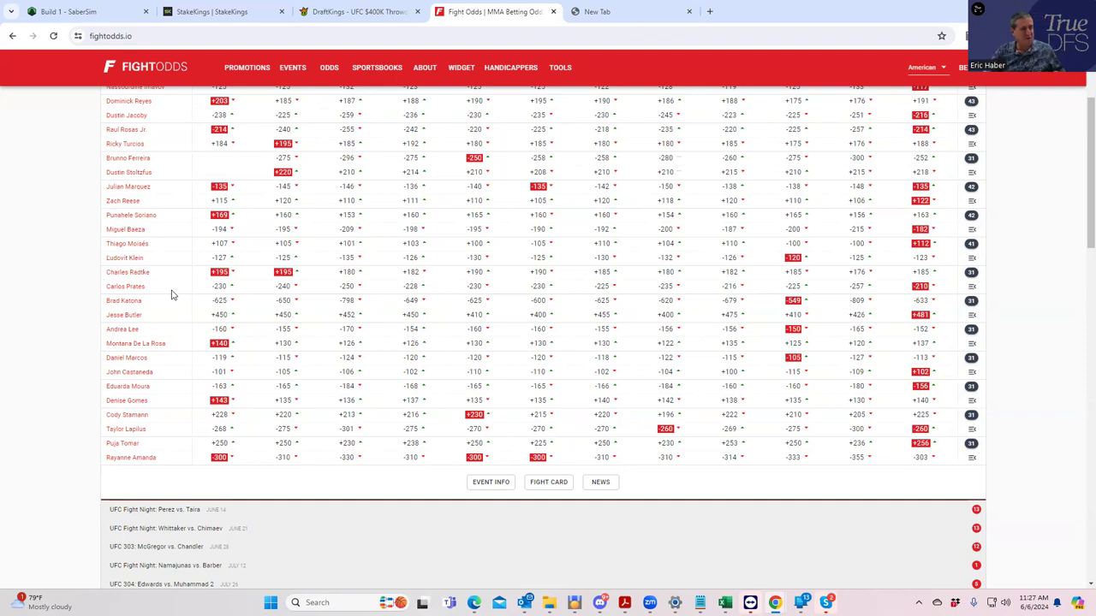
{"action": "left_click", "coordinate": [972, 273]}
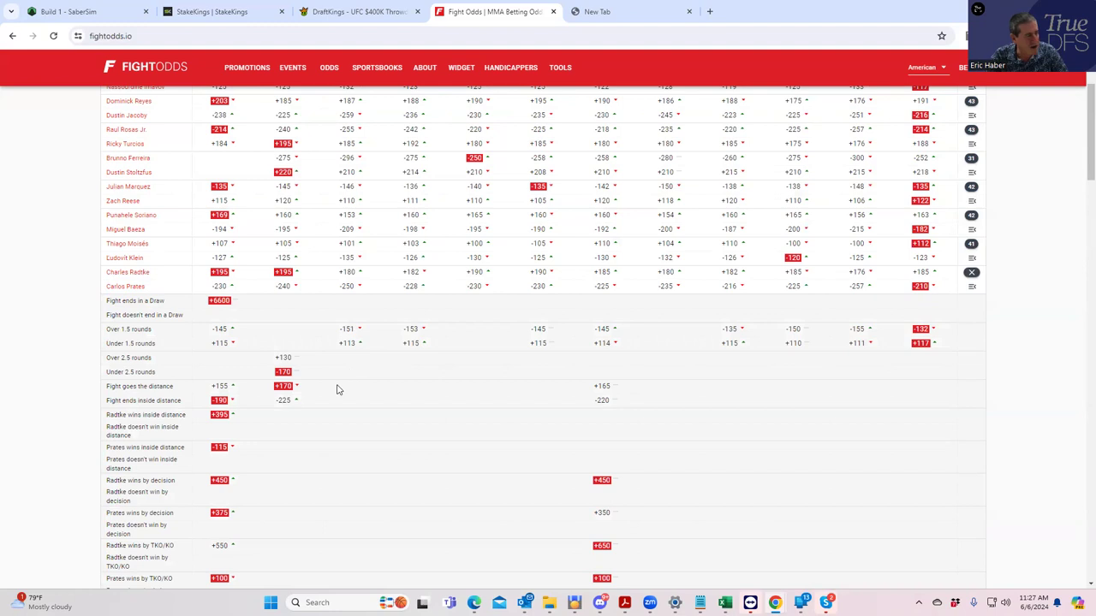
{"action": "scroll", "coordinate": [337, 389], "scroll_direction": "down", "scroll_amount": 3}
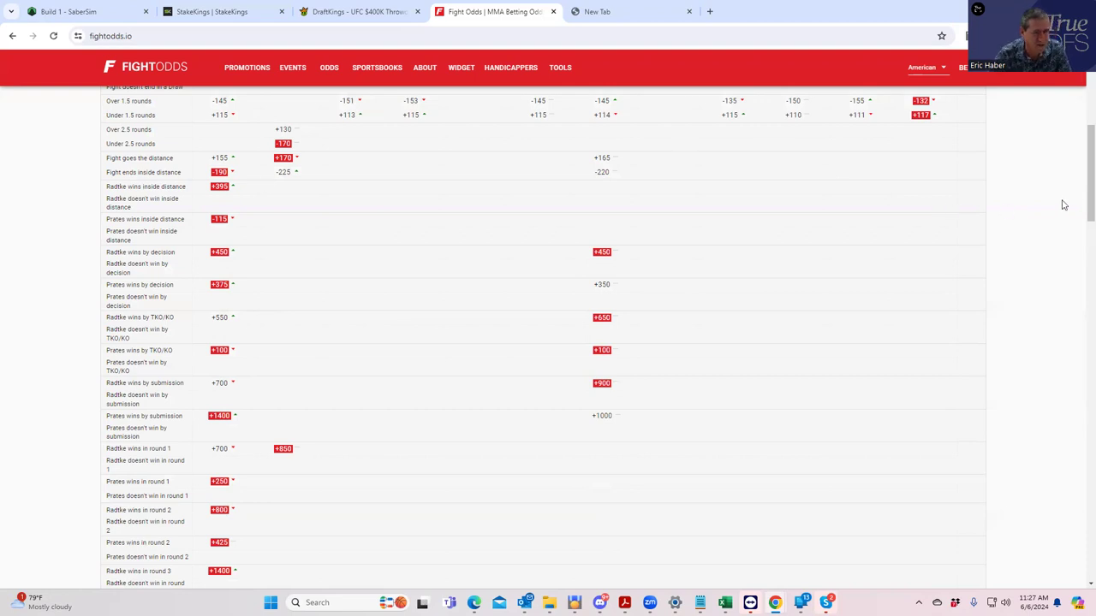
{"action": "scroll", "coordinate": [1081, 169], "scroll_direction": "up", "scroll_amount": 2}
{"action": "scroll", "coordinate": [1080, 169], "scroll_direction": "up", "scroll_amount": 2}
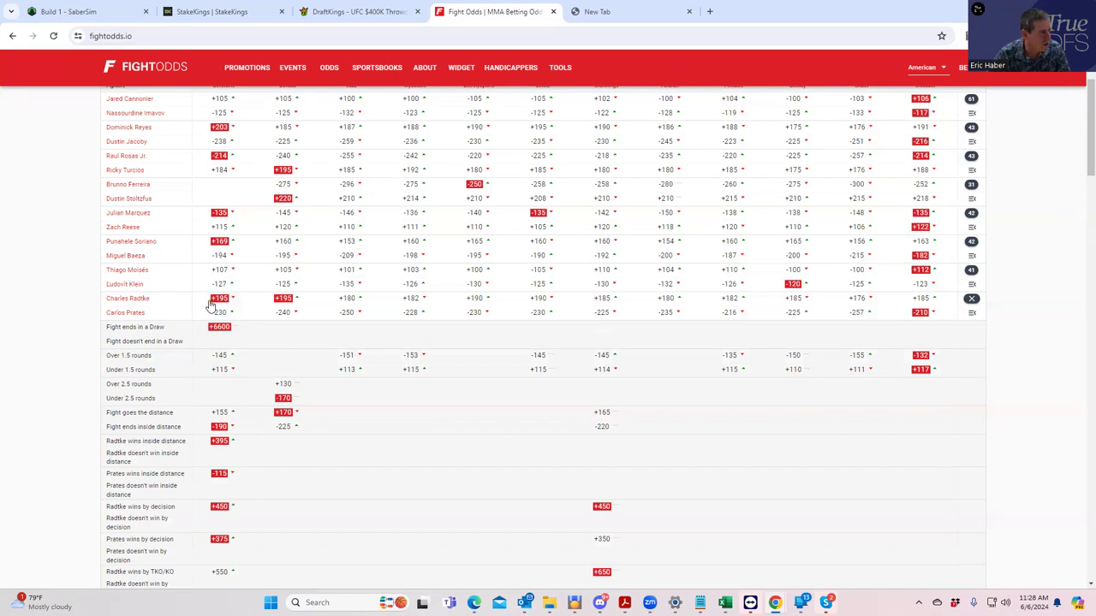
Switch to DraftKings and add C. Radtke to the lineup, then re-examine the Radtke vs. Prates prop odds on FightOdds.
{"action": "left_click", "coordinate": [350, 11]}
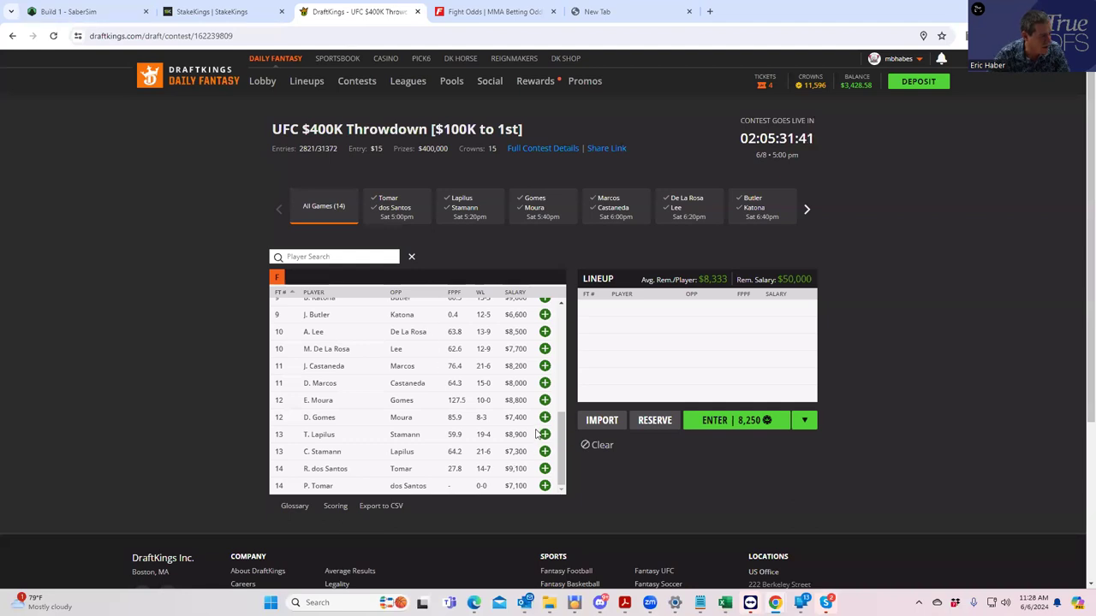
{"action": "scroll", "coordinate": [538, 360], "scroll_direction": "up", "scroll_amount": 3}
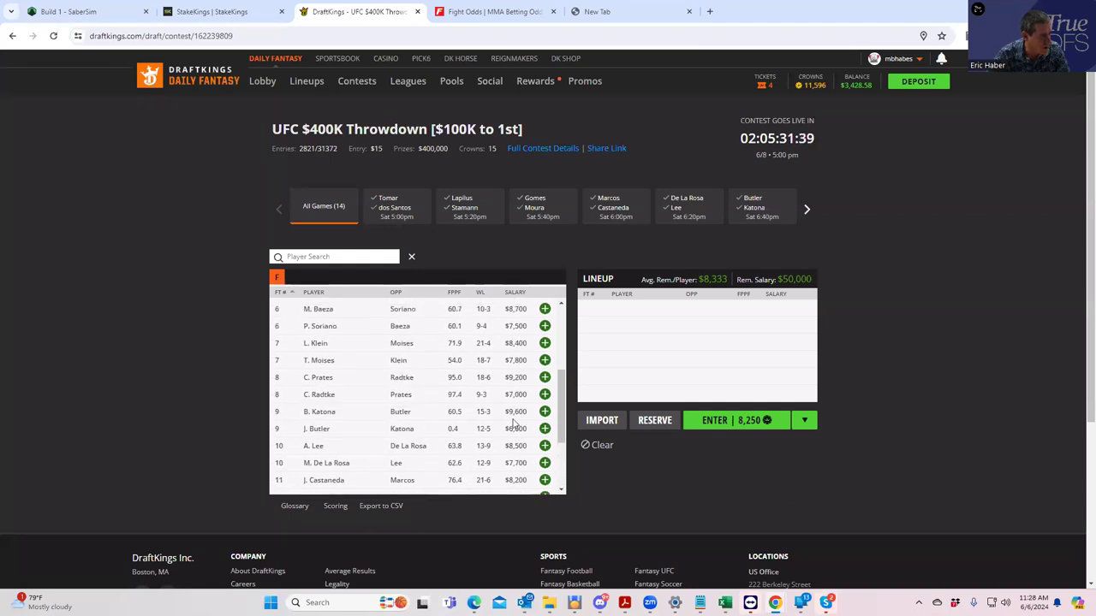
{"action": "left_click", "coordinate": [544, 395]}
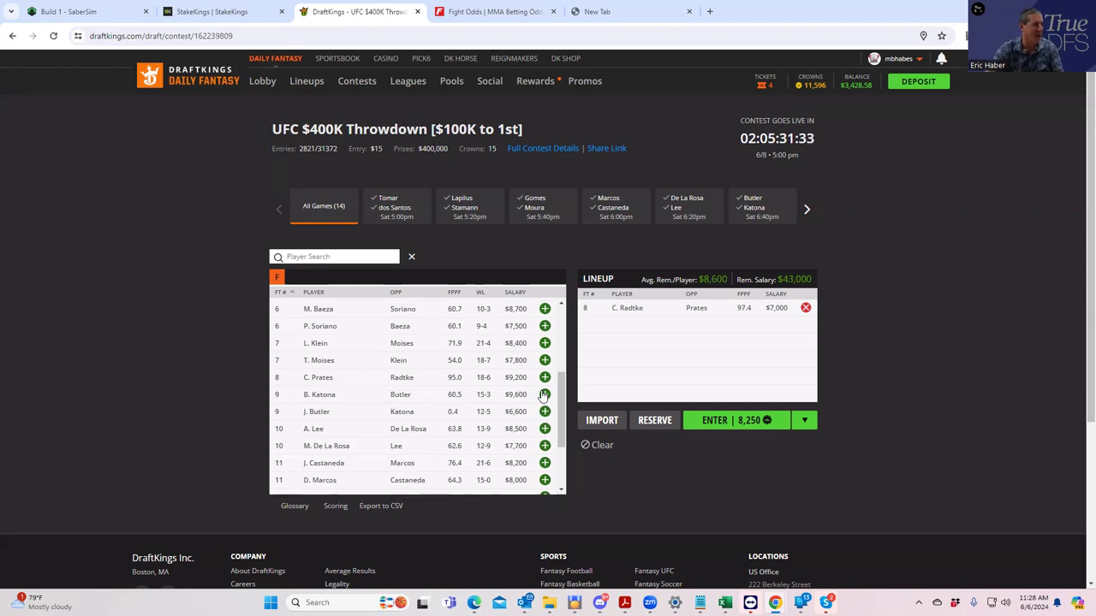
{"action": "left_click", "coordinate": [475, 13]}
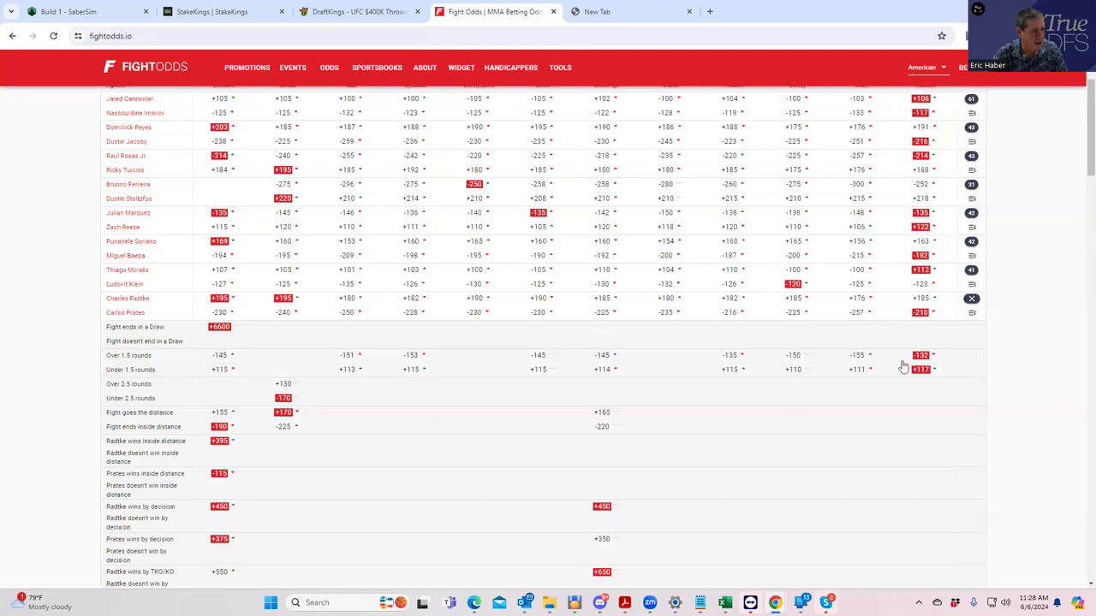
{"action": "scroll", "coordinate": [384, 471], "scroll_direction": "down", "scroll_amount": 2}
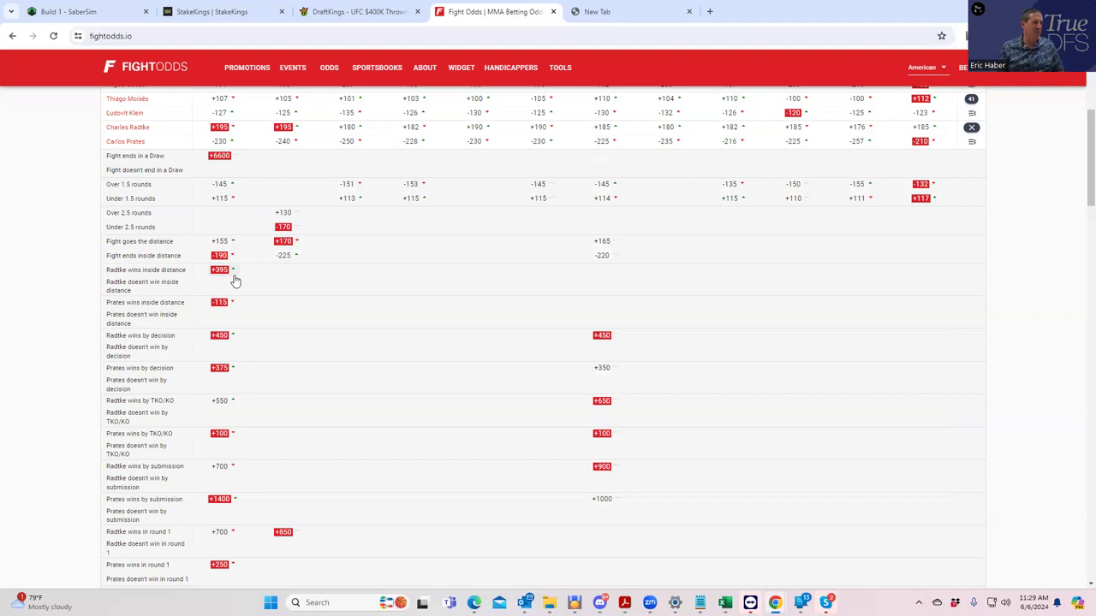
Switch to DraftKings, add D. Gomes to the lineup, and check the L. Klein and T. Moises salaries.
{"action": "left_click", "coordinate": [393, 13]}
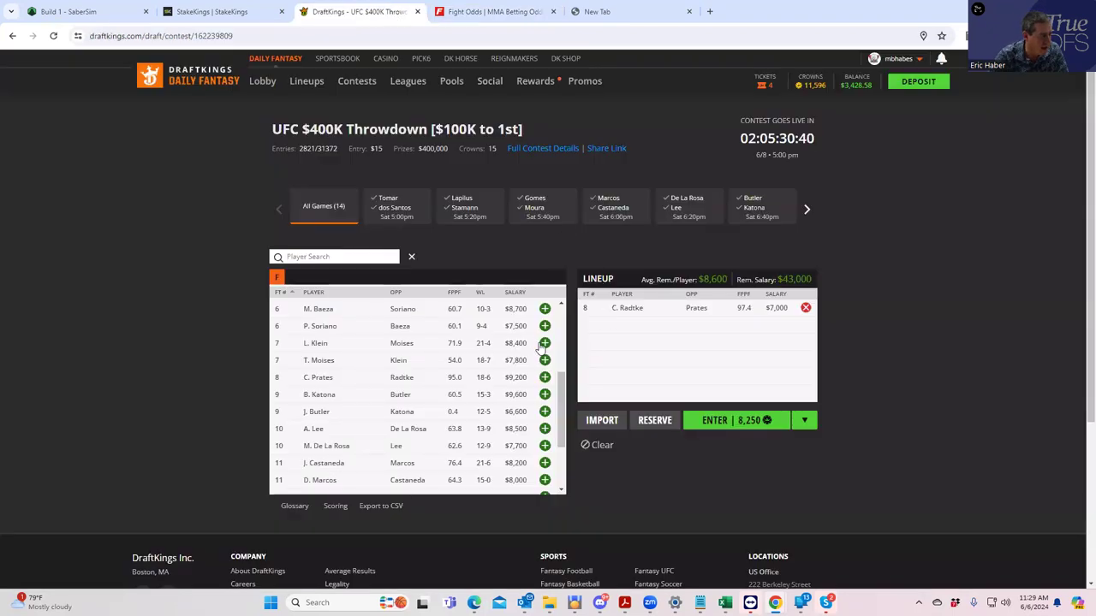
{"action": "left_click_drag", "start_coordinate": [560, 385], "coordinate": [563, 456]}
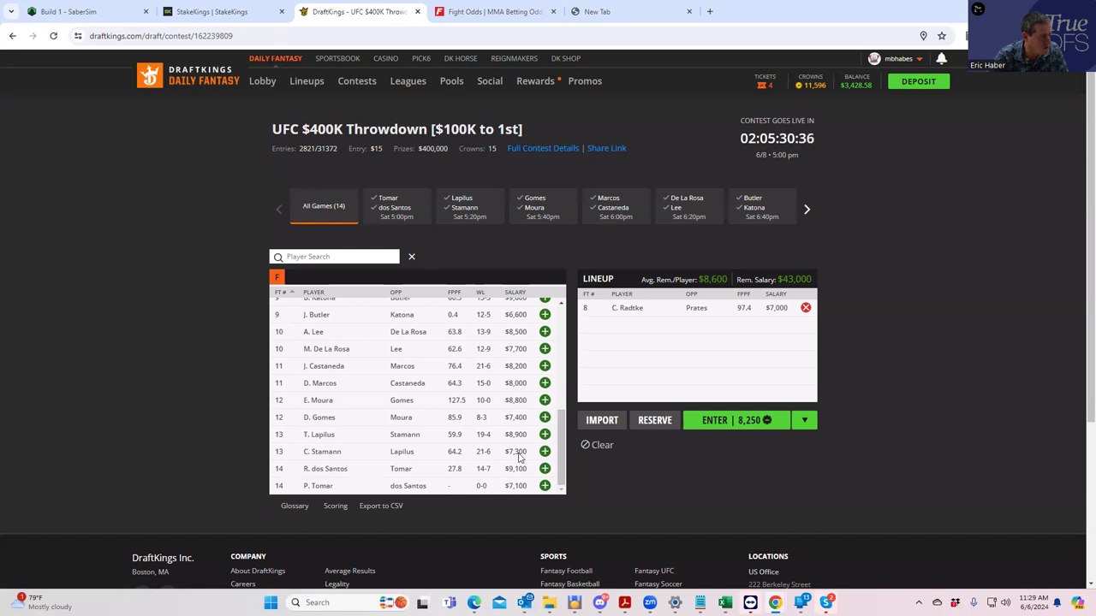
{"action": "left_click", "coordinate": [545, 417]}
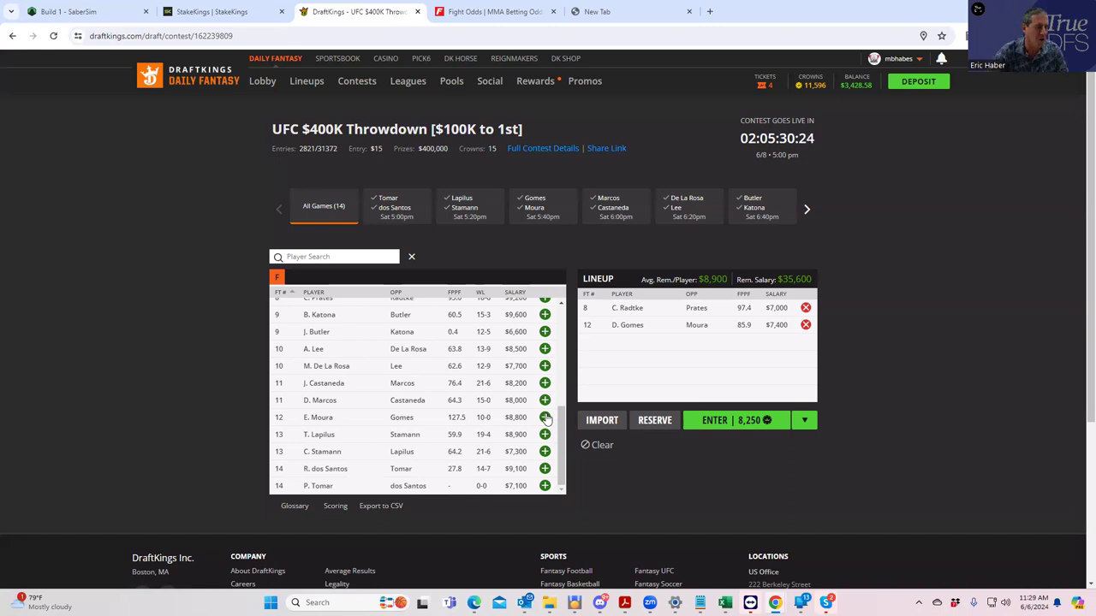
{"action": "left_click_drag", "start_coordinate": [562, 416], "coordinate": [567, 369]}
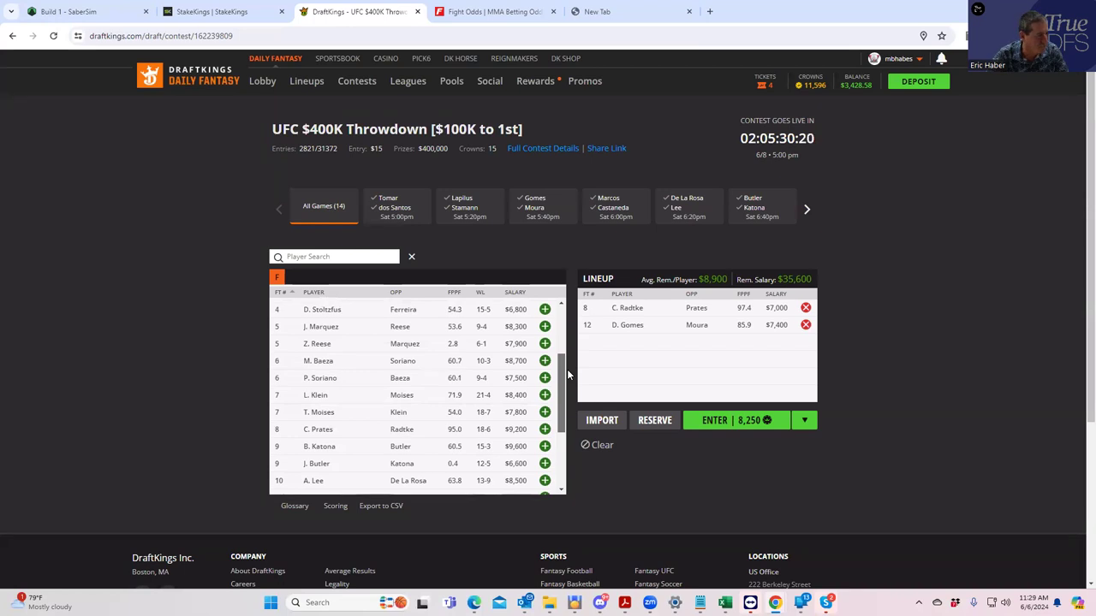
{"action": "left_click_drag", "start_coordinate": [567, 379], "coordinate": [567, 383]}
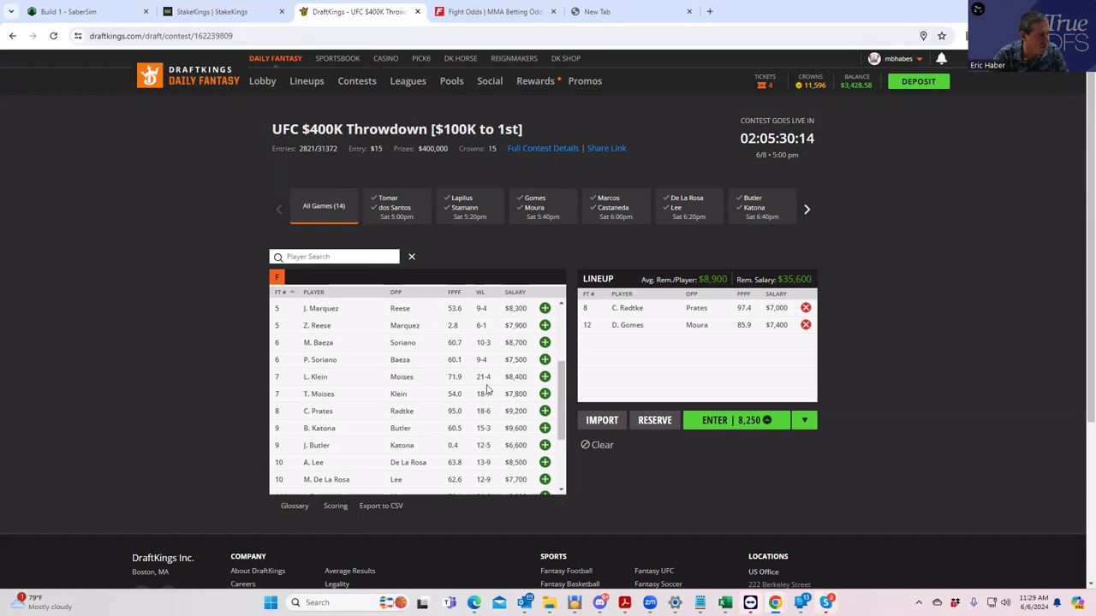
Switch to FightOdds, collapse the Radtke vs. Prates prop odds, and expand and examine those of Thiago Moisés vs. Ludovit Klein.
{"action": "left_click", "coordinate": [448, 16]}
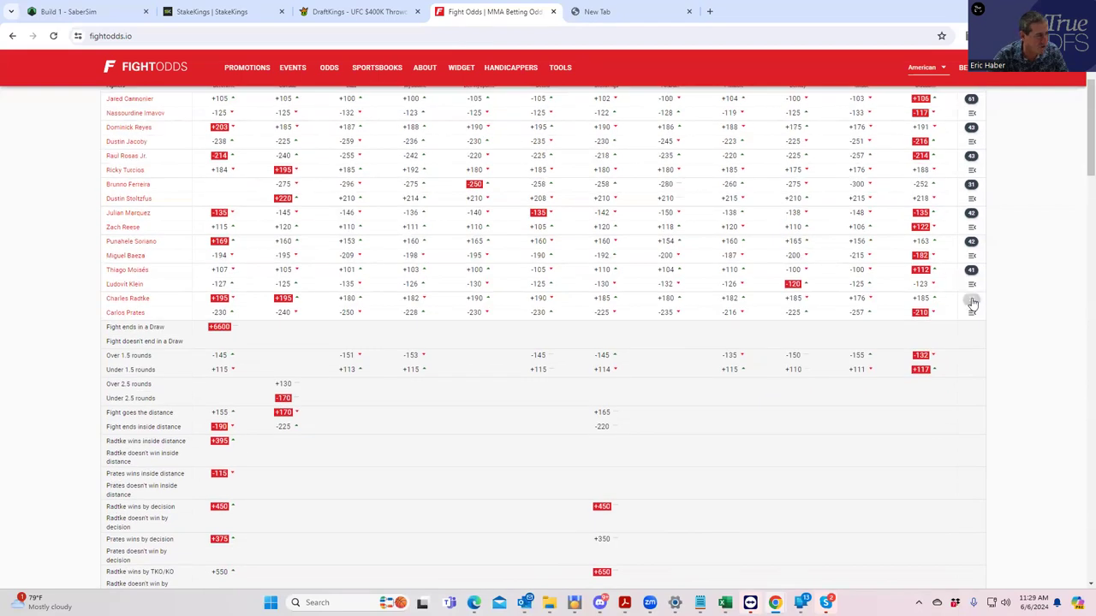
{"action": "left_click", "coordinate": [972, 299]}
{"action": "left_click", "coordinate": [972, 270]}
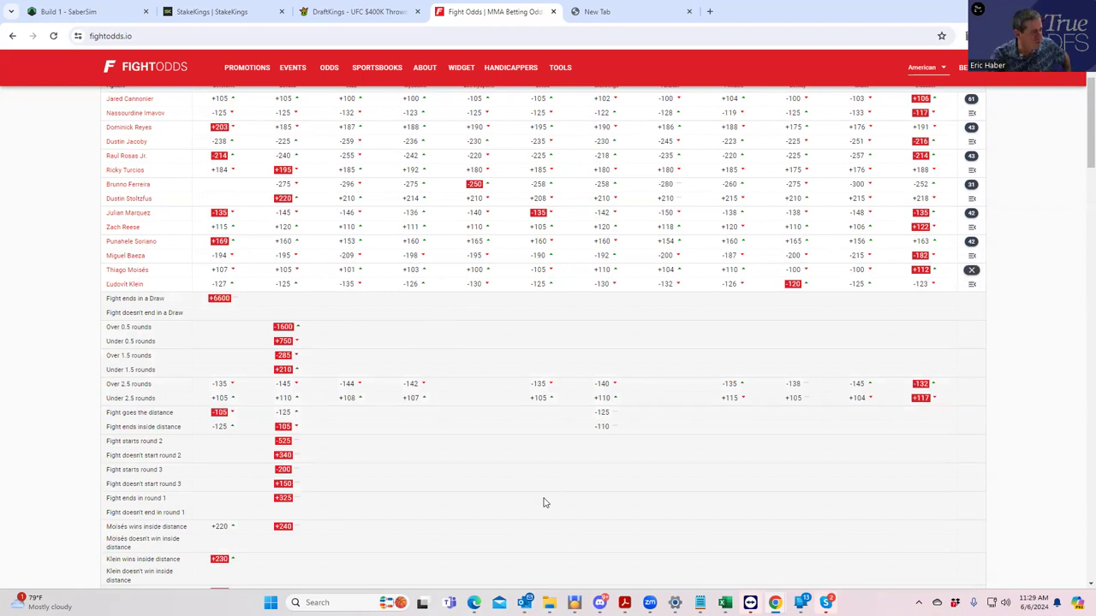
{"action": "scroll", "coordinate": [482, 497], "scroll_direction": "down", "scroll_amount": 3}
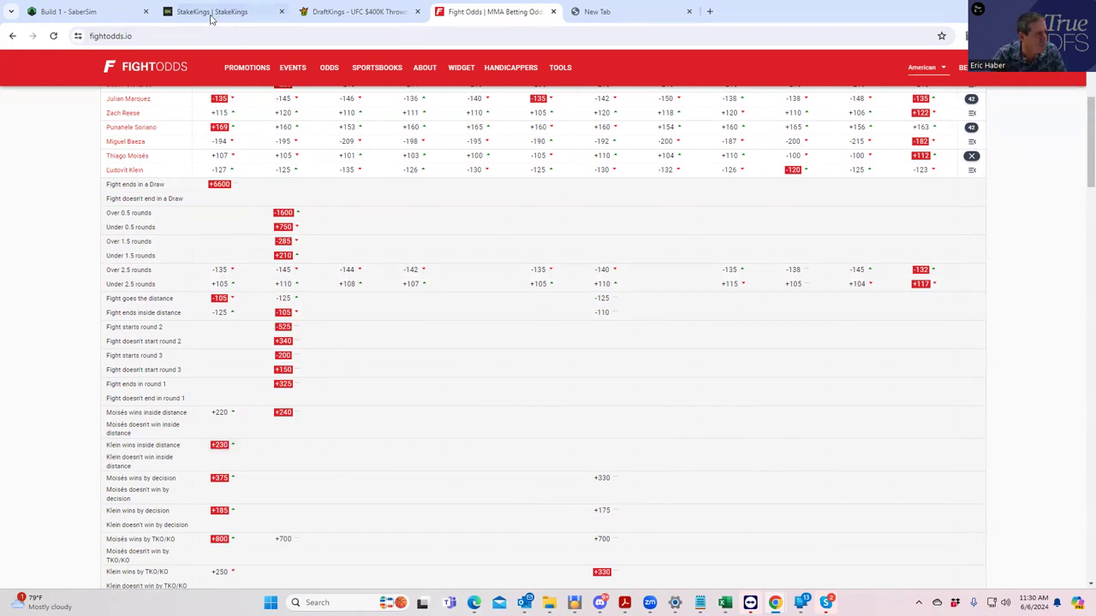
Switch to DraftKings, add T. Moises to the lineup, and review the takedowns and results in his fight log.
{"action": "left_click", "coordinate": [334, 12]}
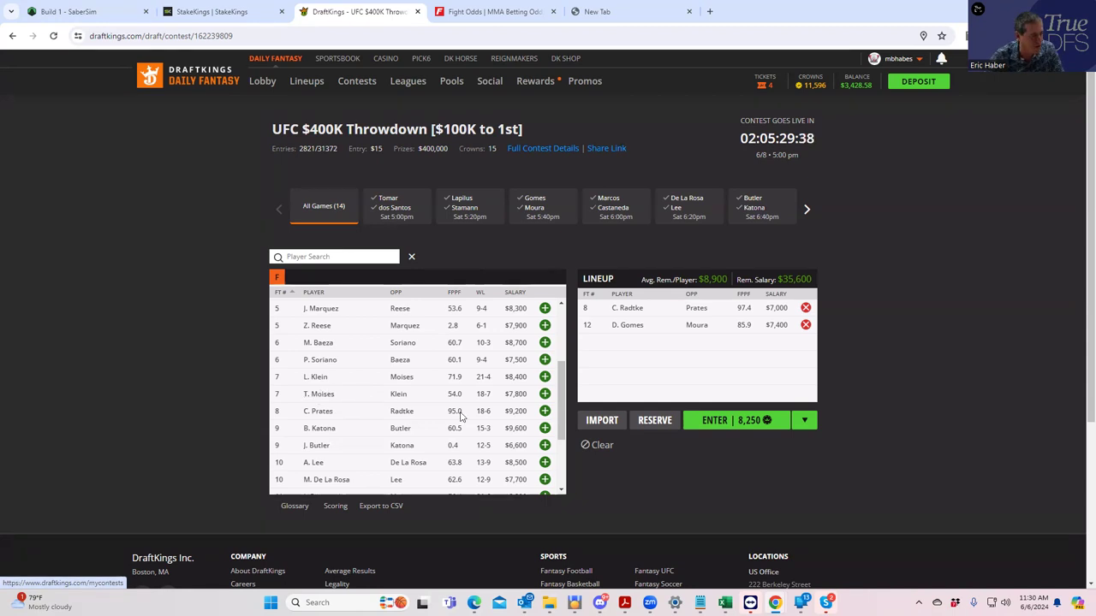
{"action": "left_click", "coordinate": [545, 395]}
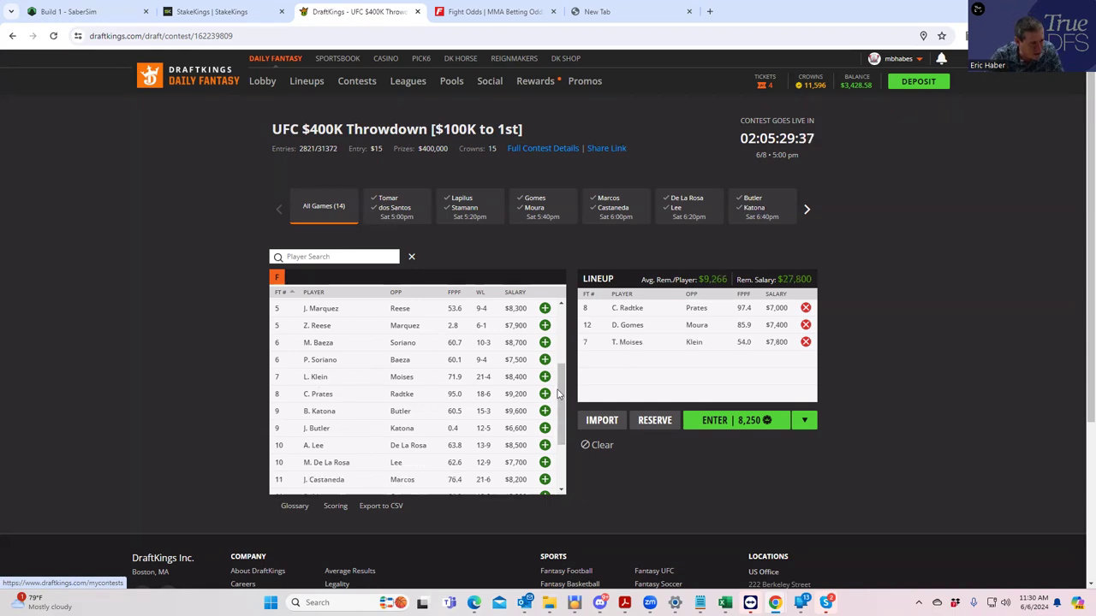
{"action": "left_click", "coordinate": [627, 343]}
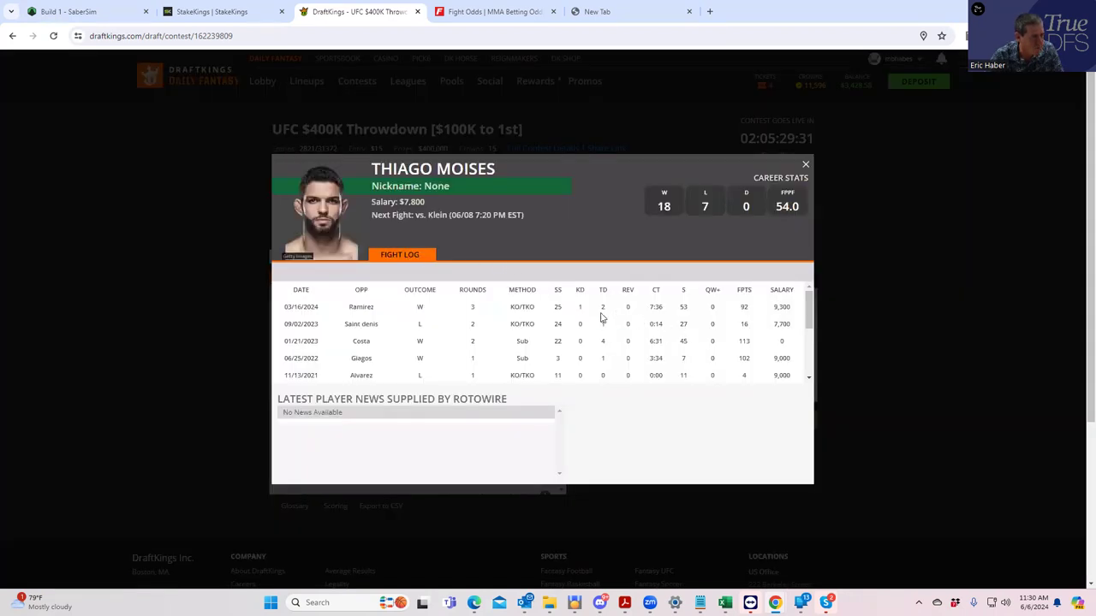
{"action": "left_click", "coordinate": [804, 166]}
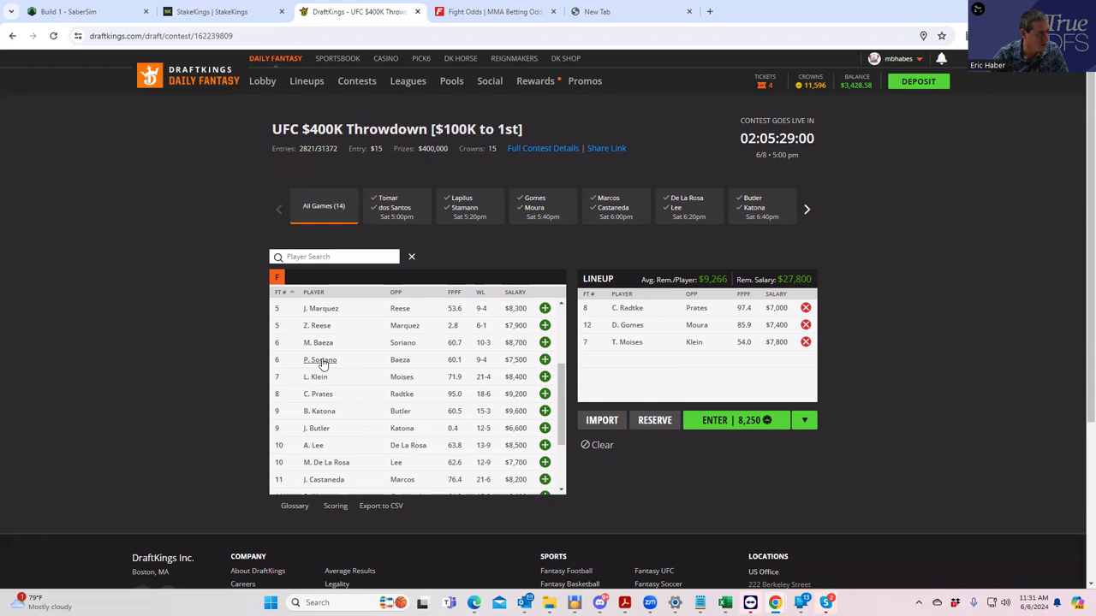
Compare the Thiago Moisés vs. Ludovit Klein betting lines on FightOdds with the fighters' DraftKings salaries.
{"action": "left_click", "coordinate": [485, 12]}
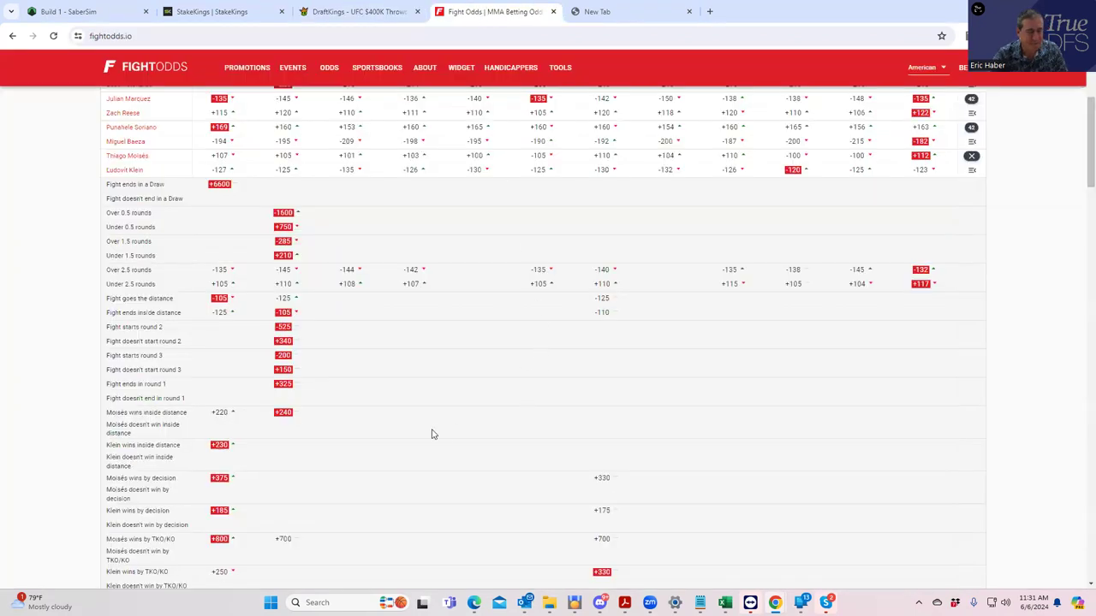
{"action": "scroll", "coordinate": [445, 377], "scroll_direction": "up", "scroll_amount": 2}
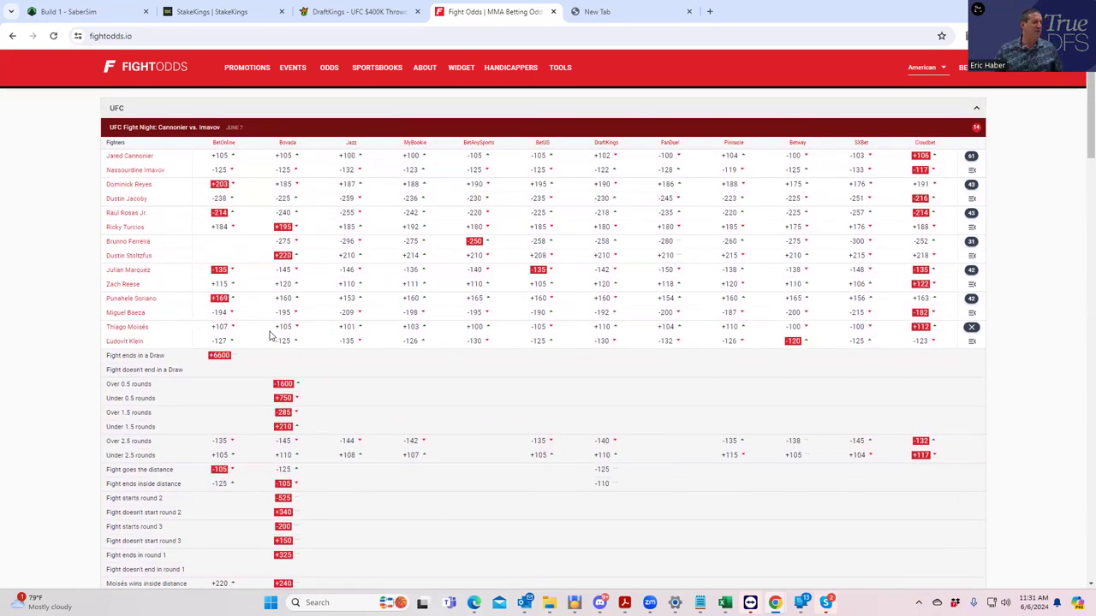
{"action": "left_click", "coordinate": [343, 13]}
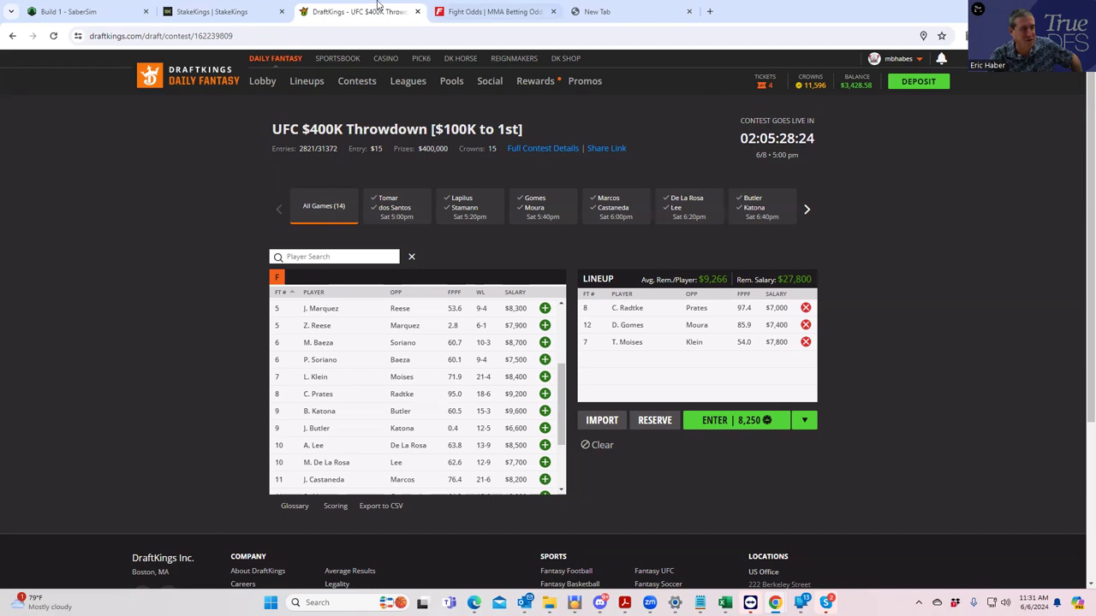
{"action": "left_click", "coordinate": [473, 13]}
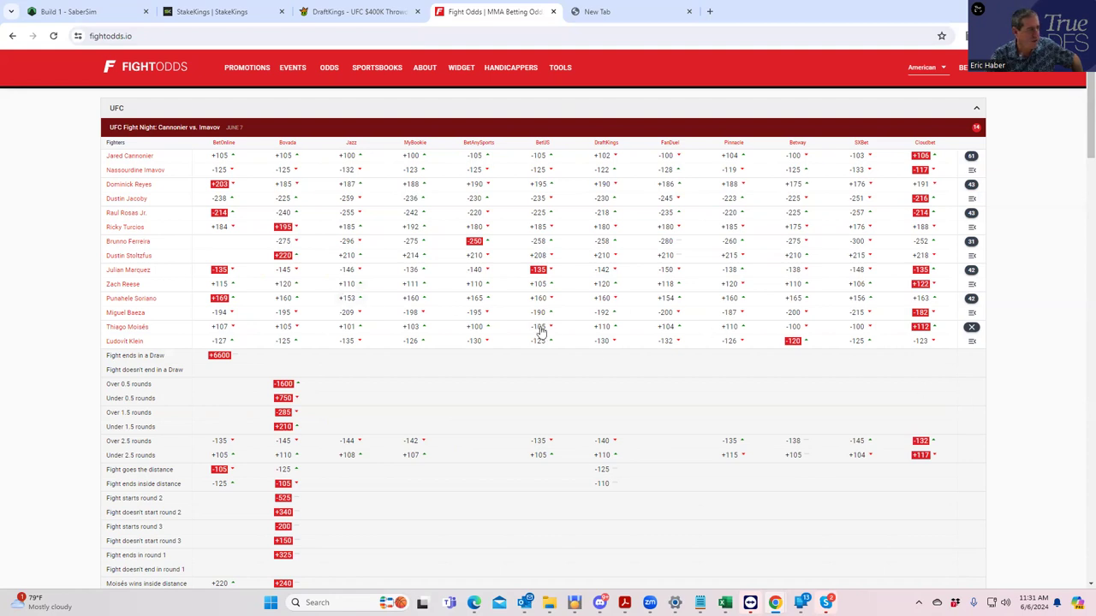
Expand and examine the prop odds of the Punahele Soriano vs. Miguel Baeza fight.
{"action": "left_click", "coordinate": [972, 301]}
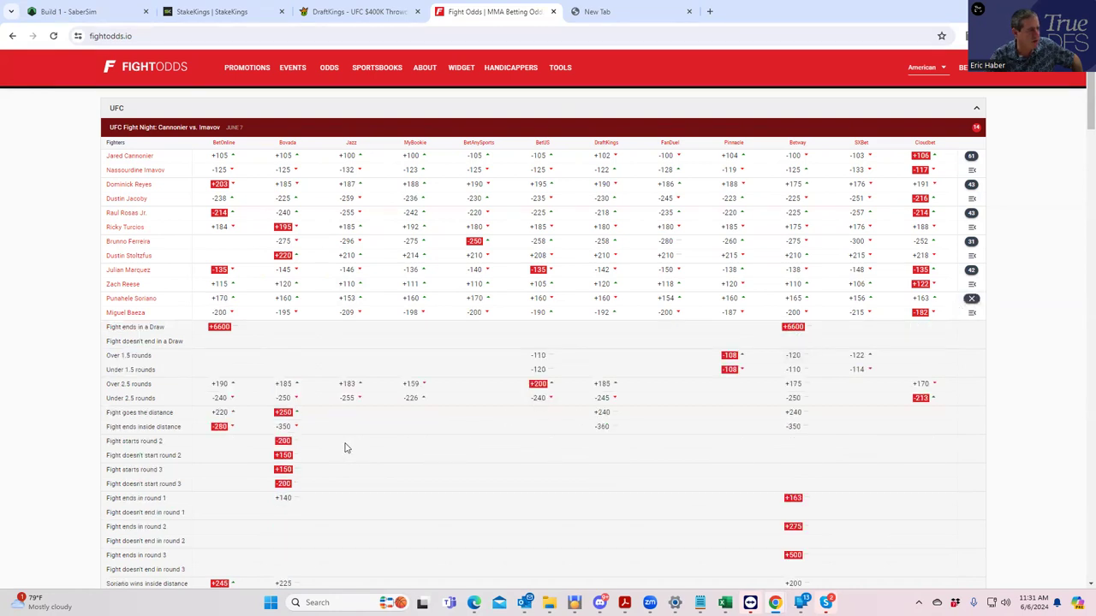
{"action": "scroll", "coordinate": [360, 444], "scroll_direction": "down", "scroll_amount": 2}
{"action": "scroll", "coordinate": [383, 440], "scroll_direction": "down", "scroll_amount": 2}
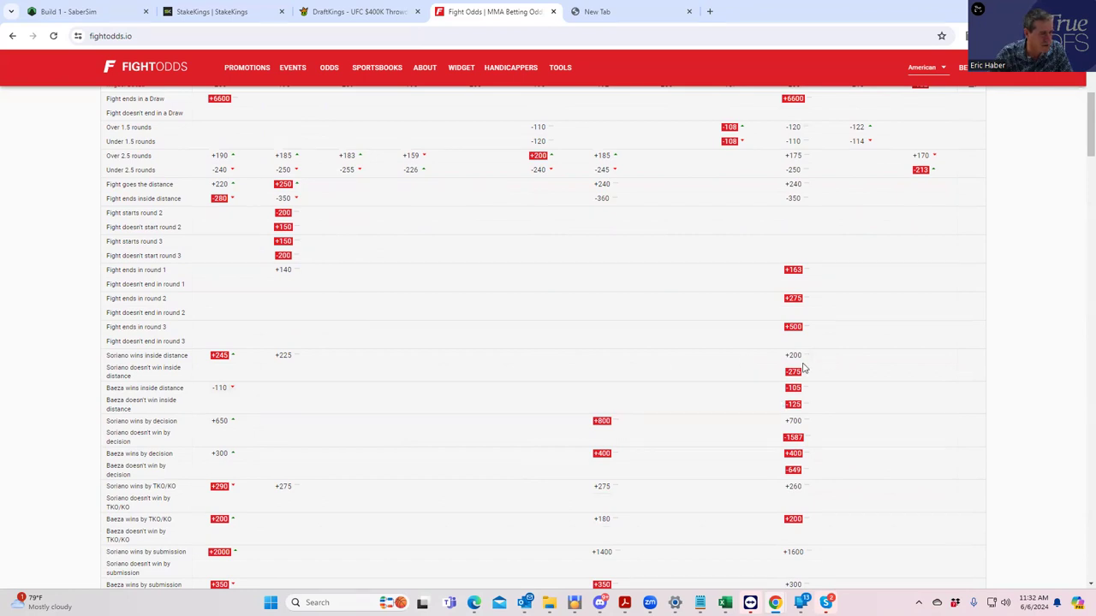
Switch to DraftKings, add P. Soriano and M. Baeza to the lineup, and review the remaining fighters' salaries.
{"action": "left_click", "coordinate": [342, 11]}
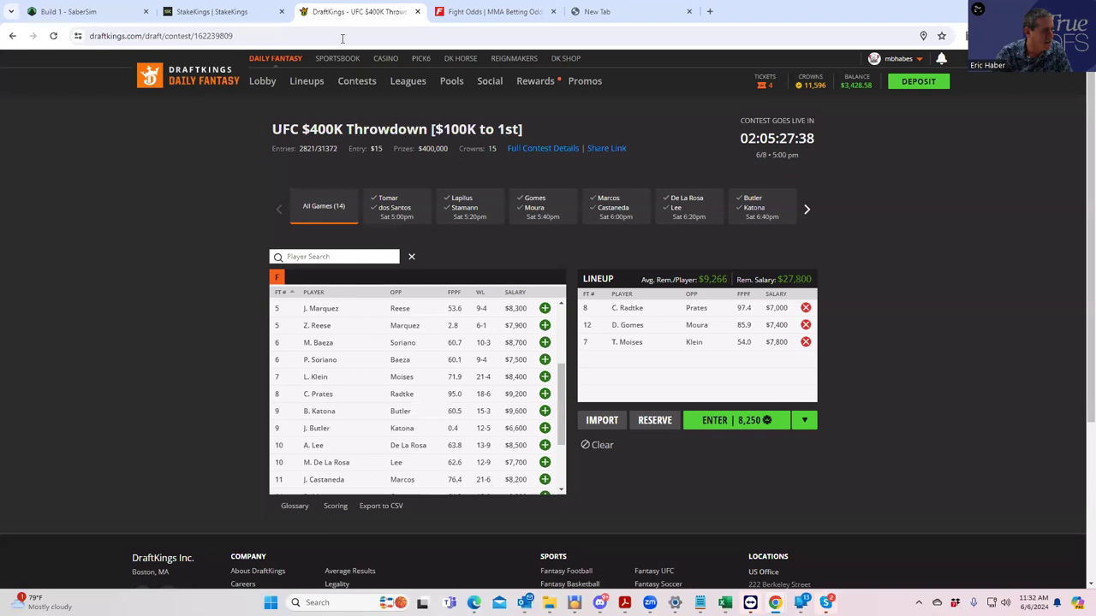
{"action": "left_click", "coordinate": [544, 361]}
{"action": "left_click", "coordinate": [545, 344]}
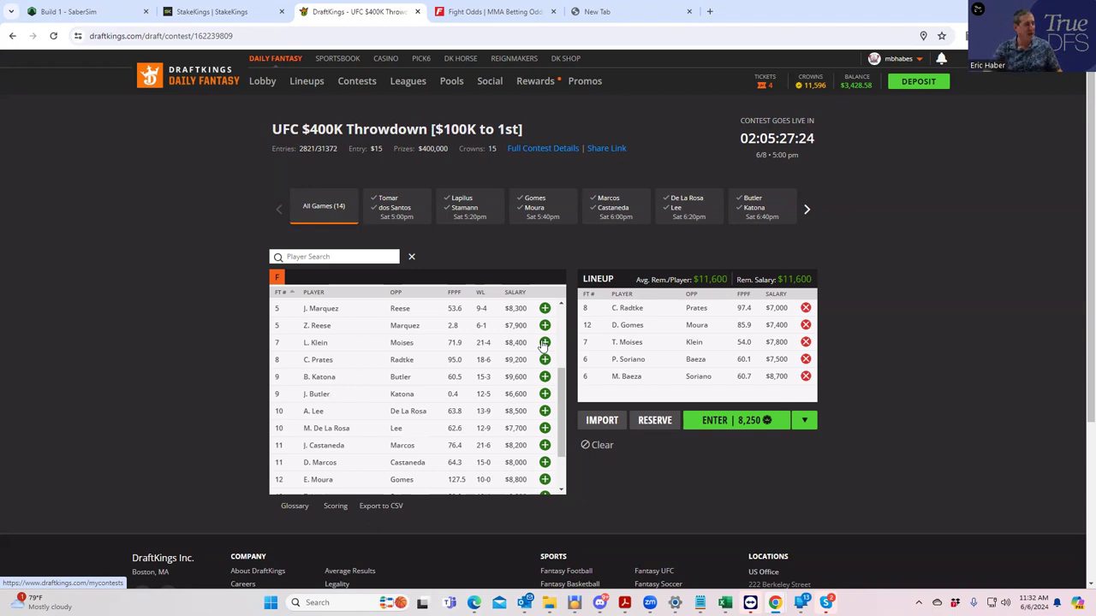
{"action": "left_click_drag", "start_coordinate": [563, 419], "coordinate": [561, 479]}
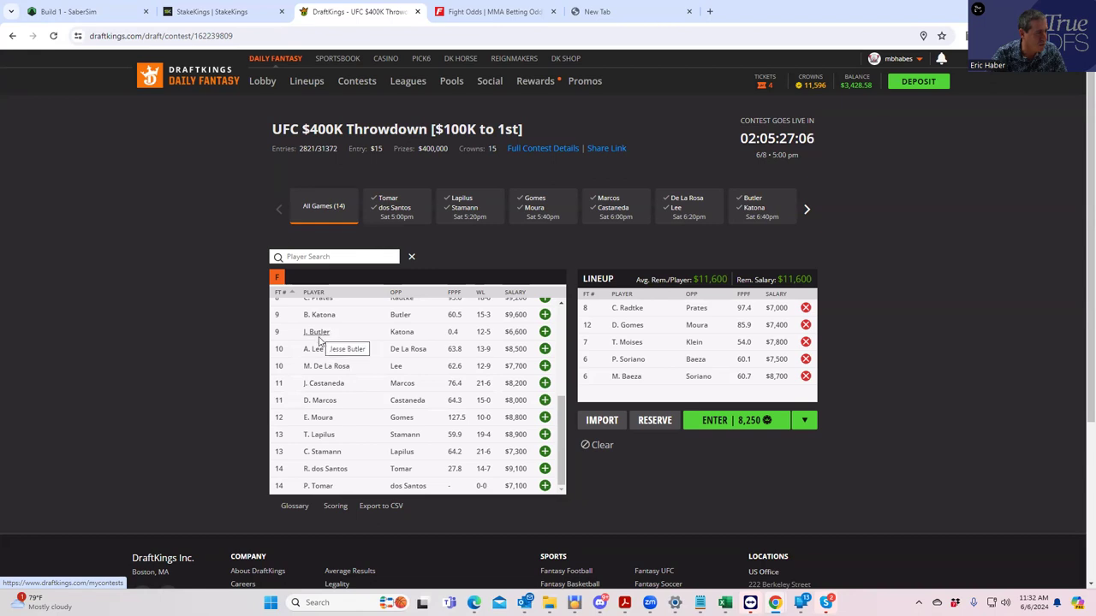
{"action": "scroll", "coordinate": [349, 329], "scroll_direction": "up", "scroll_amount": 1}
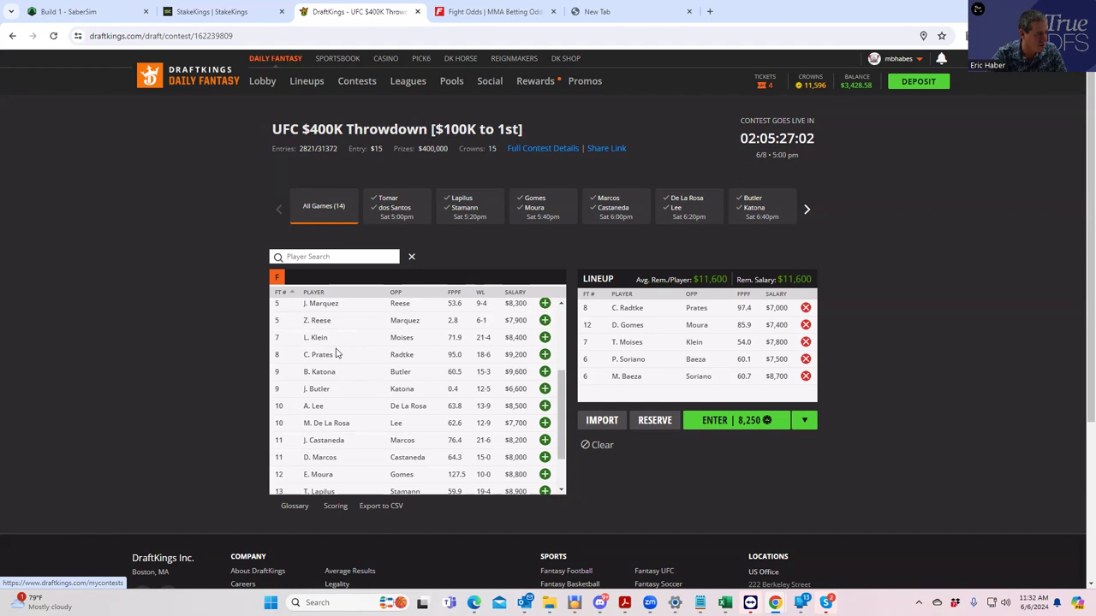
{"action": "scroll", "coordinate": [511, 398], "scroll_direction": "up", "scroll_amount": 1}
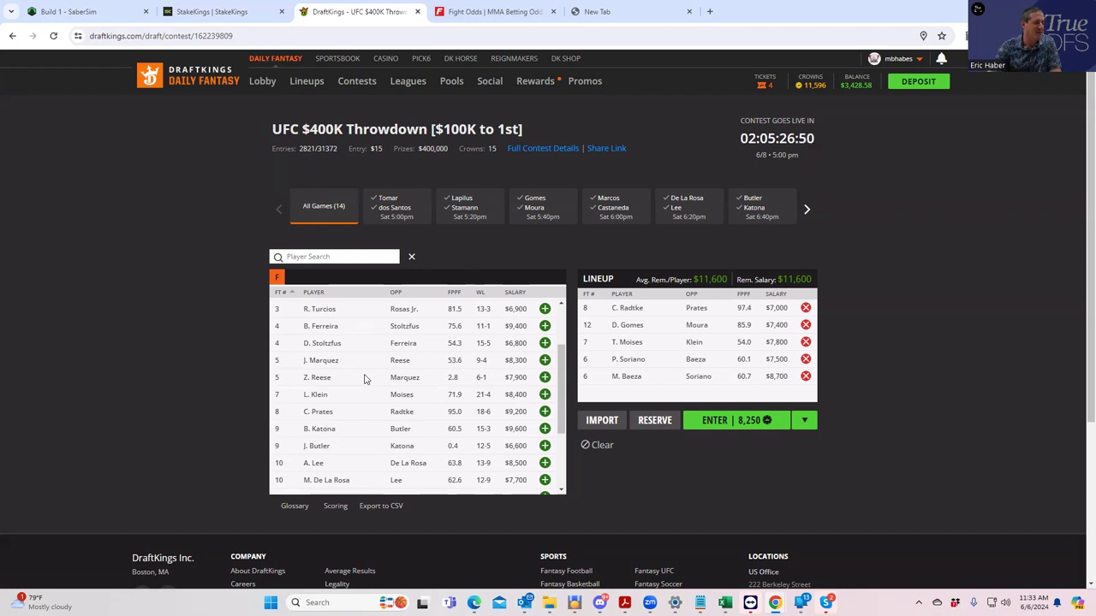
Switch to FightOdds, collapse the Moisés vs. Klein prop odds, and expand and examine those of Julian Marquez vs. Zach Reese.
{"action": "left_click", "coordinate": [461, 15]}
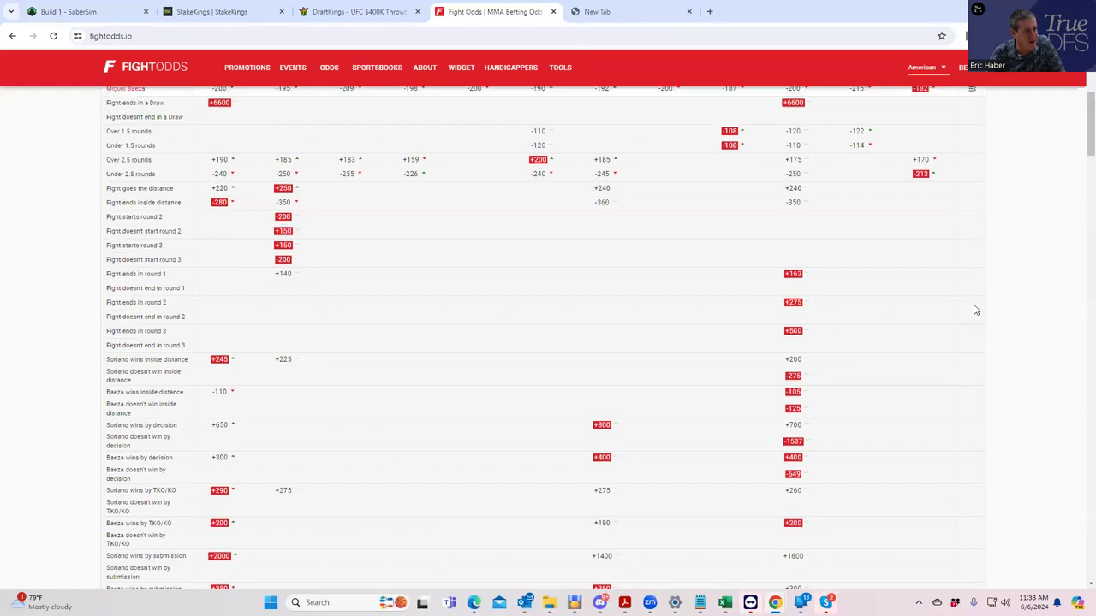
{"action": "scroll", "coordinate": [973, 283], "scroll_direction": "up", "scroll_amount": 2}
{"action": "left_click", "coordinate": [973, 252]}
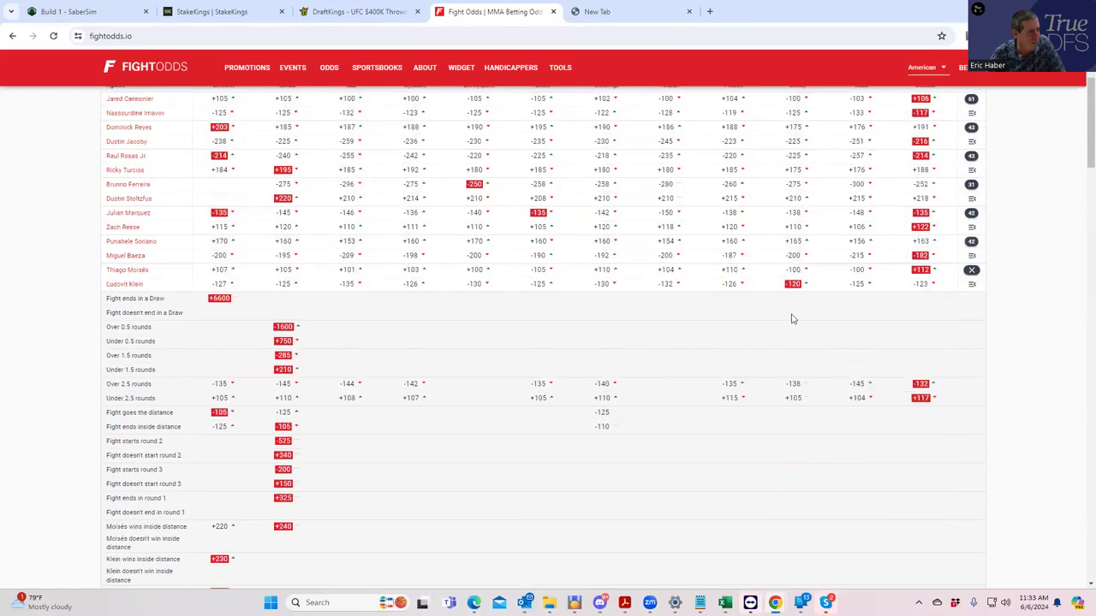
{"action": "left_click", "coordinate": [973, 274]}
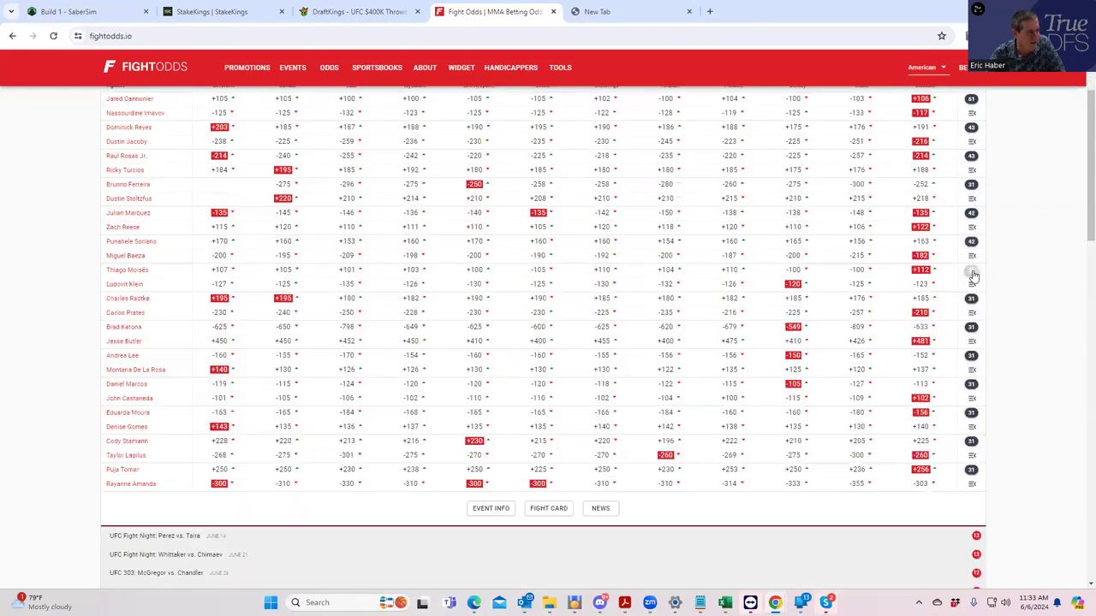
{"action": "left_click", "coordinate": [971, 214]}
{"action": "scroll", "coordinate": [272, 321], "scroll_direction": "down", "scroll_amount": 1}
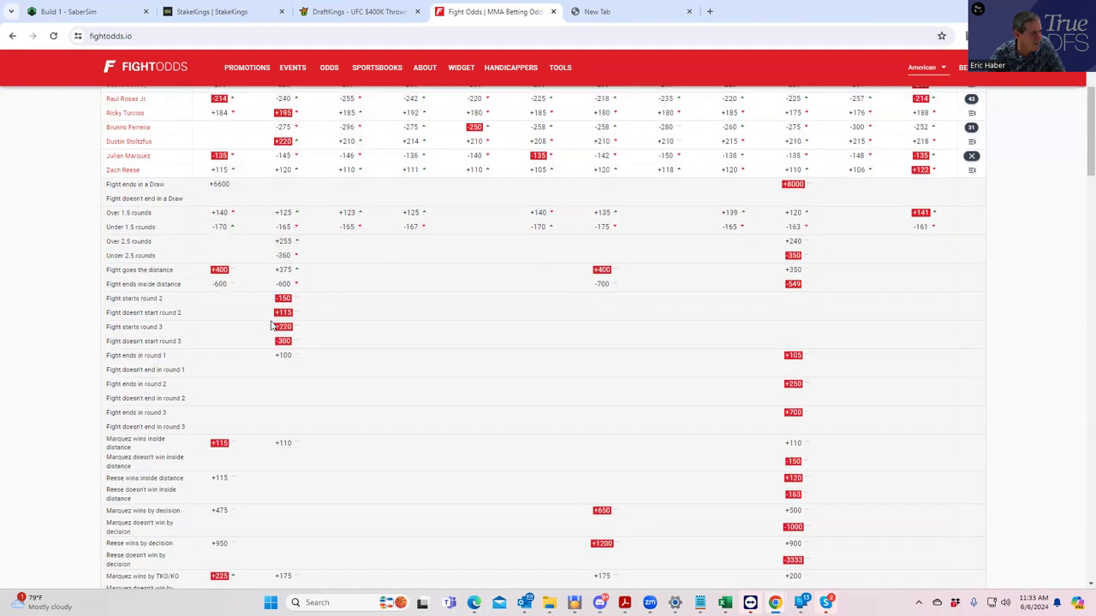
{"action": "scroll", "coordinate": [245, 392], "scroll_direction": "down", "scroll_amount": 2}
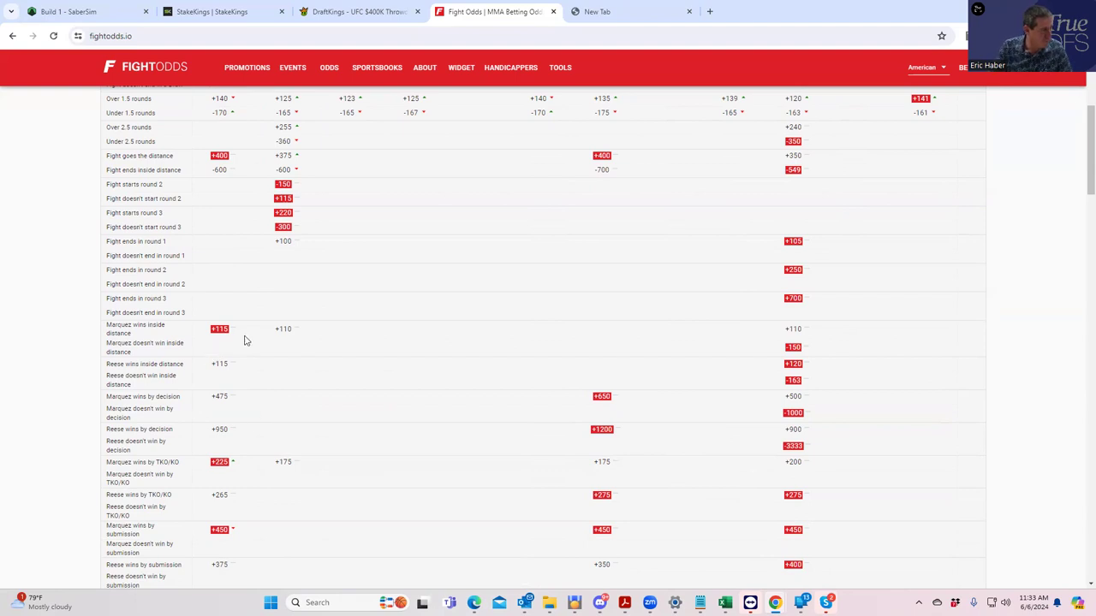
Switch to DraftKings and check the J. Marquez and Z. Reese salaries.
{"action": "left_click", "coordinate": [348, 15]}
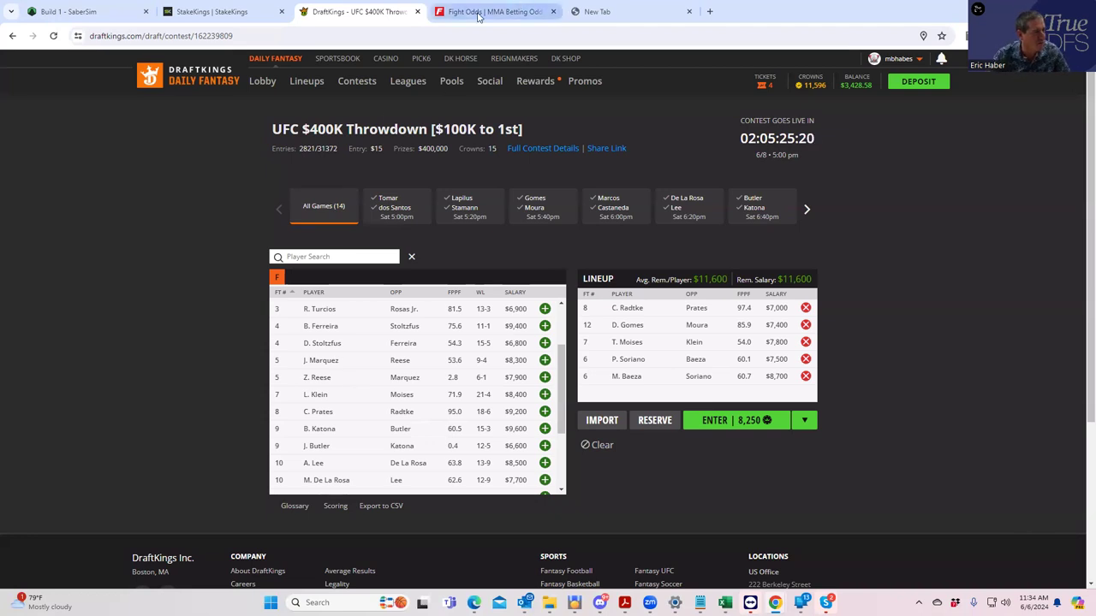
{"action": "mouse_move", "coordinate": [478, 17]}
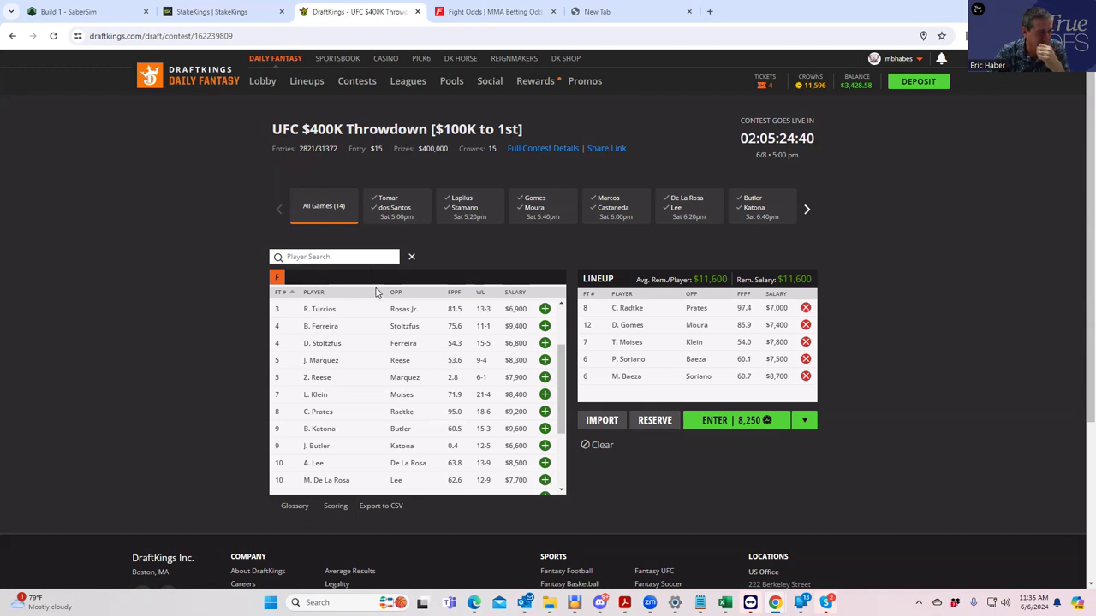
{"action": "left_click", "coordinate": [202, 12]}
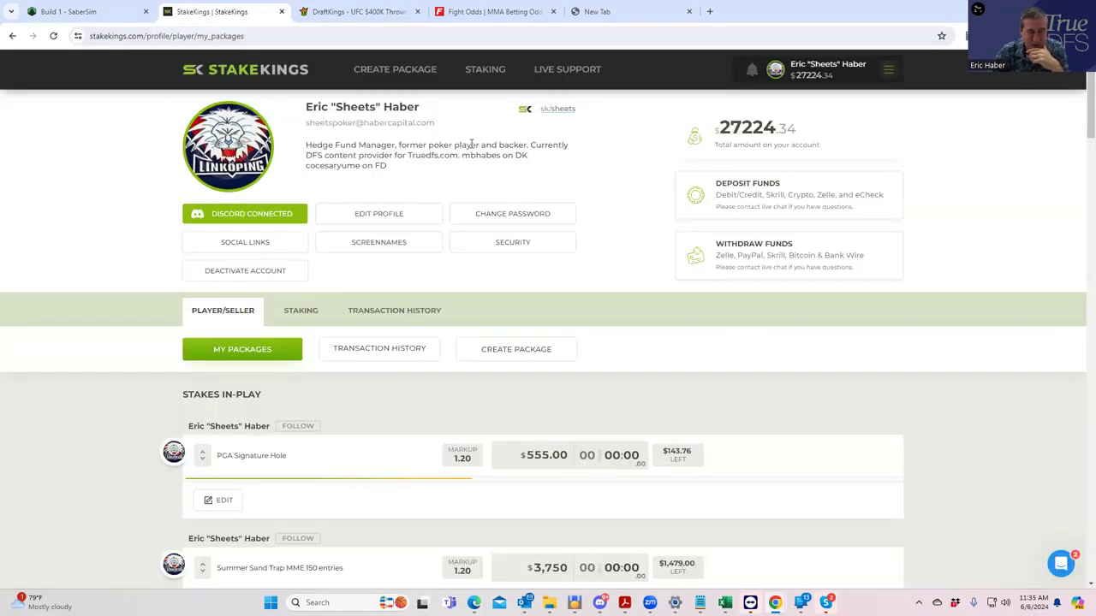
{"action": "left_click", "coordinate": [358, 12]}
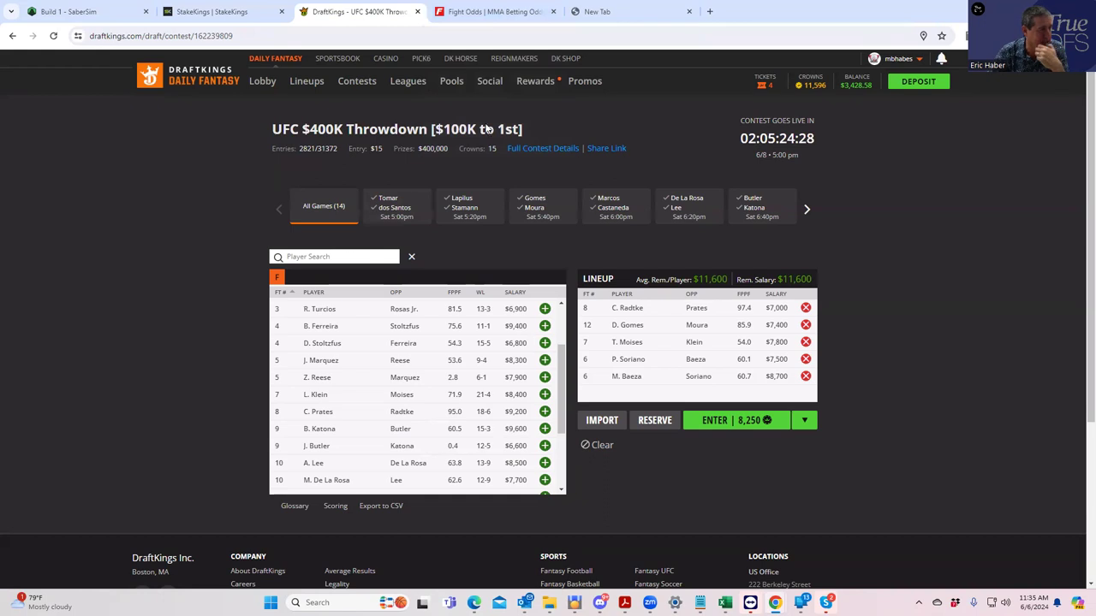
Switch to FightOdds, collapse the Marquez vs. Reese prop odds, and expand Brunno Ferreira vs. Dustin Stoltzfus to check the fight-length and inside-the-distance lines.
{"action": "left_click", "coordinate": [484, 12]}
{"action": "scroll", "coordinate": [425, 245], "scroll_direction": "up", "scroll_amount": 3}
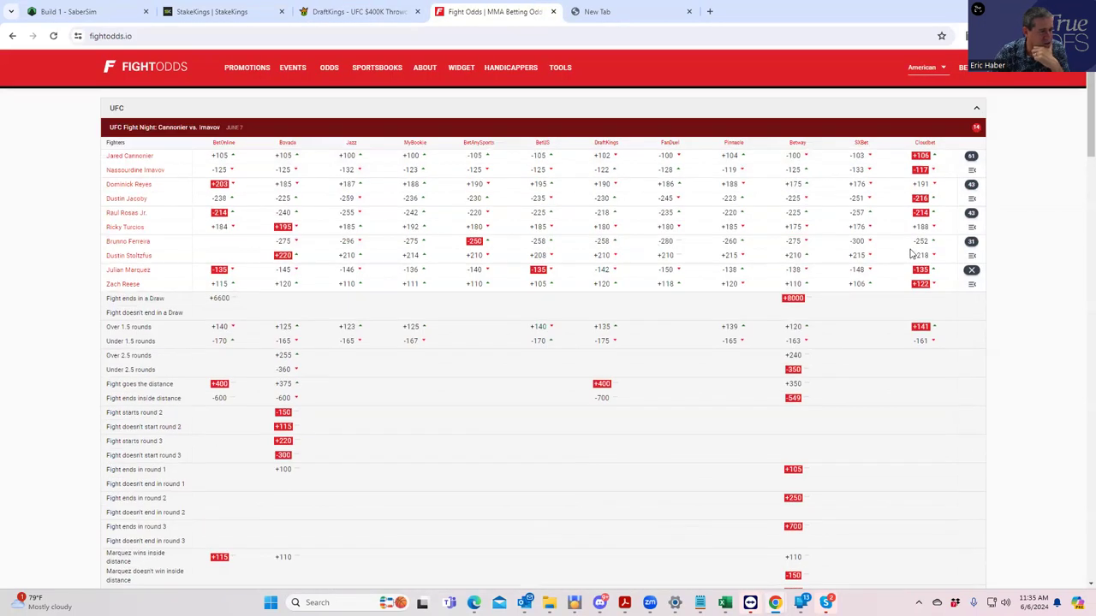
{"action": "left_click", "coordinate": [972, 271]}
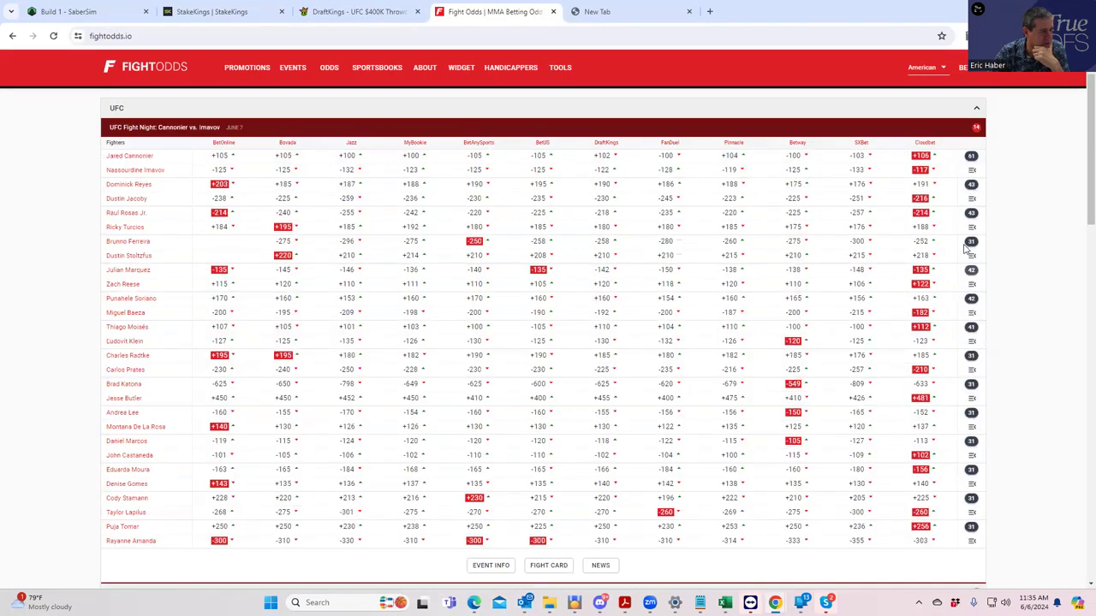
{"action": "left_click", "coordinate": [972, 244]}
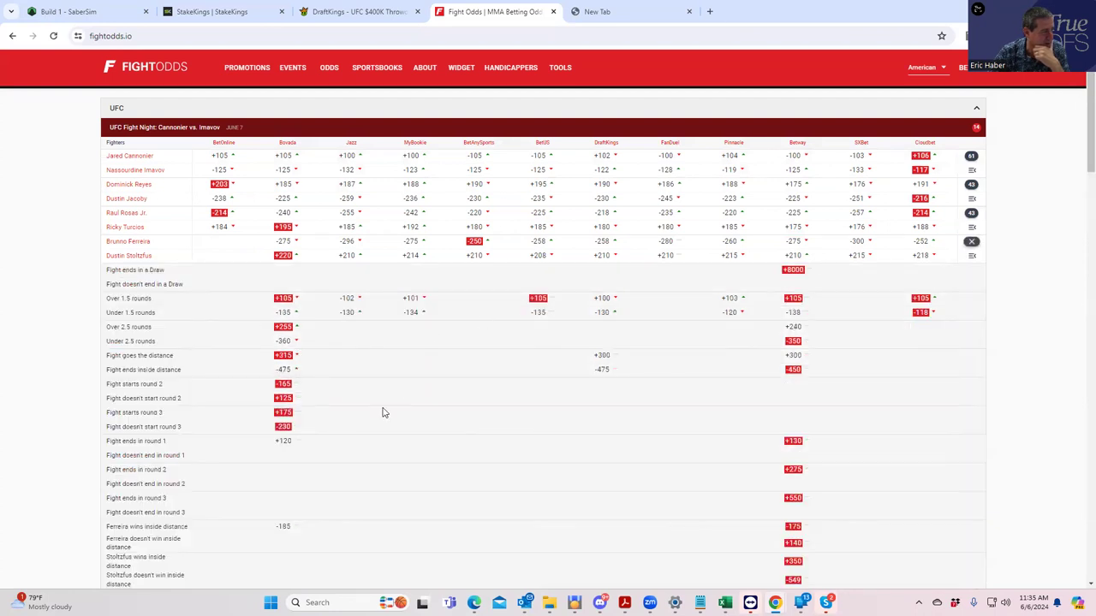
{"action": "scroll", "coordinate": [371, 425], "scroll_direction": "down", "scroll_amount": 1}
{"action": "scroll", "coordinate": [371, 425], "scroll_direction": "down", "scroll_amount": 1}
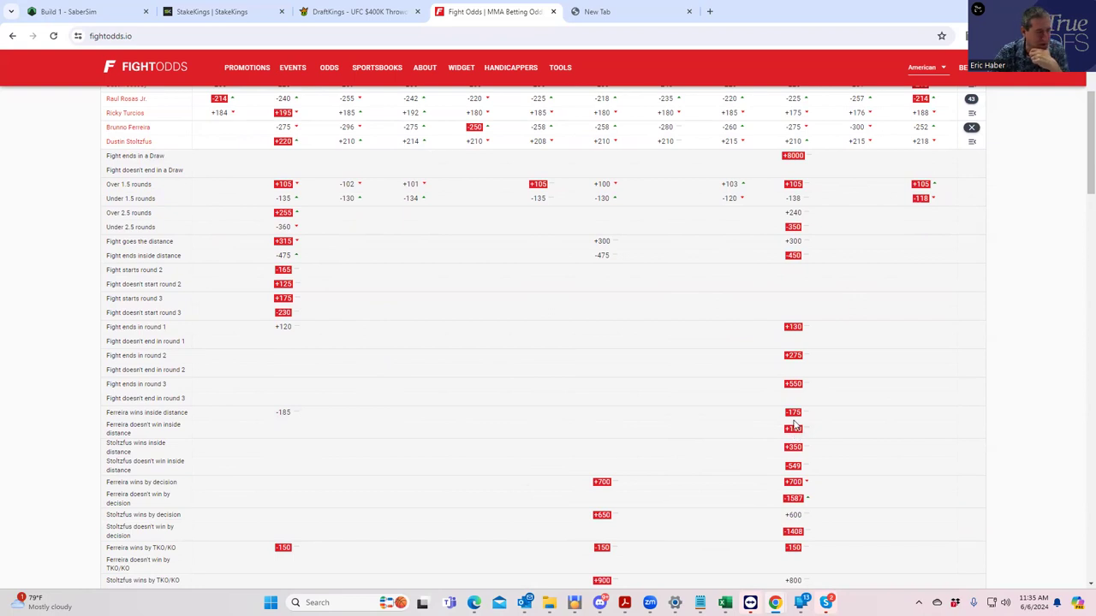
Review the Ferreira vs. Stoltzfus decision, TKO/KO, submission and round-by-round odds against their main betting lines.
{"action": "scroll", "coordinate": [737, 445], "scroll_direction": "down", "scroll_amount": 3}
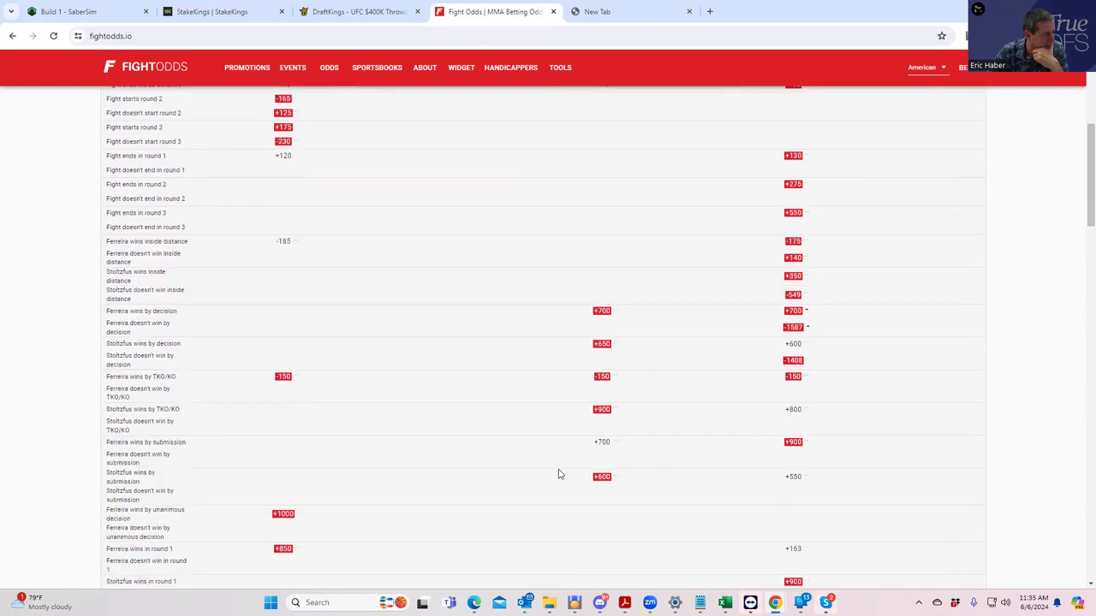
{"action": "scroll", "coordinate": [553, 474], "scroll_direction": "down", "scroll_amount": 2}
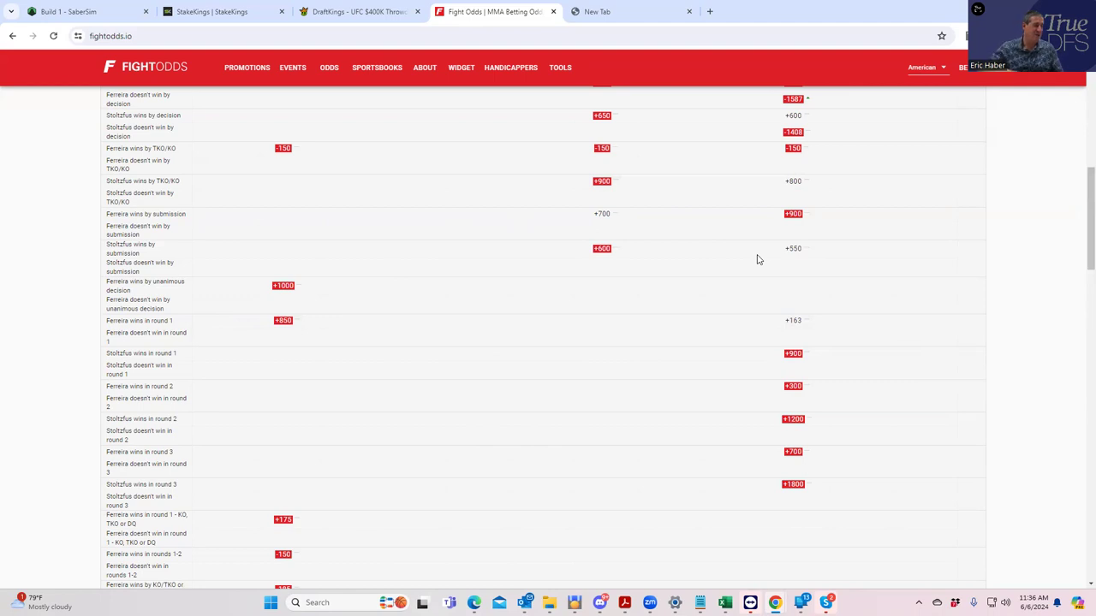
{"action": "left_click_drag", "start_coordinate": [1087, 205], "coordinate": [1080, 92]}
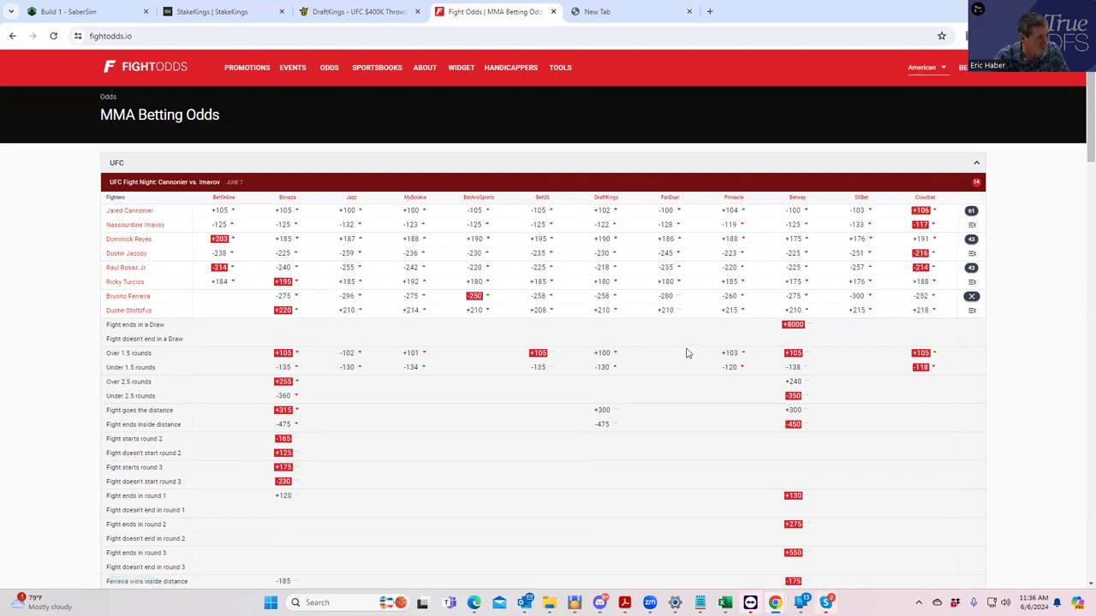
{"action": "scroll", "coordinate": [914, 380], "scroll_direction": "down", "scroll_amount": 3}
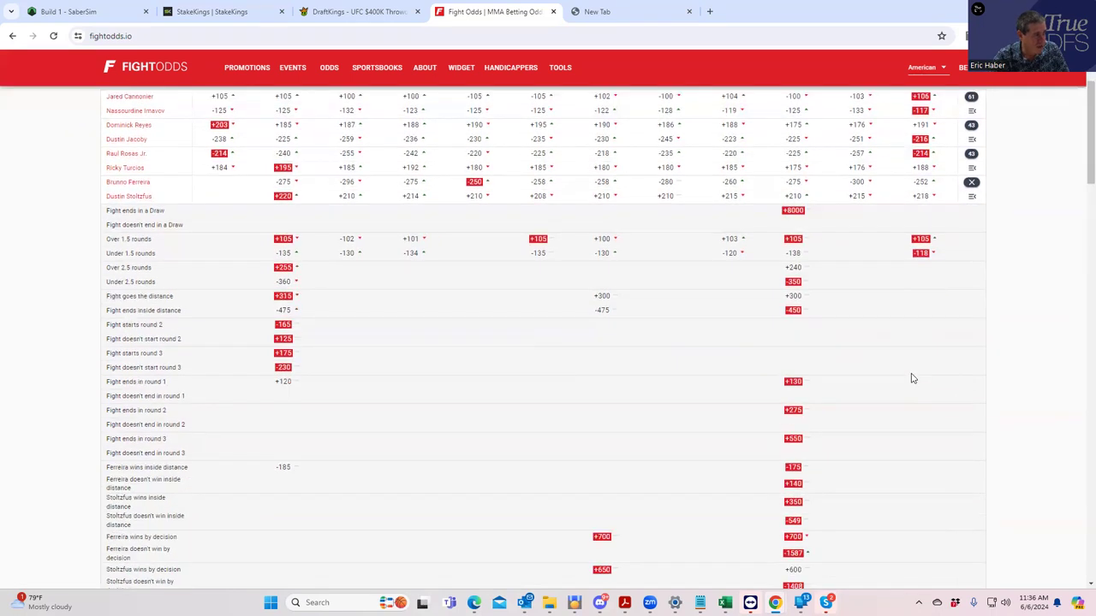
{"action": "scroll", "coordinate": [912, 378], "scroll_direction": "down", "scroll_amount": 2}
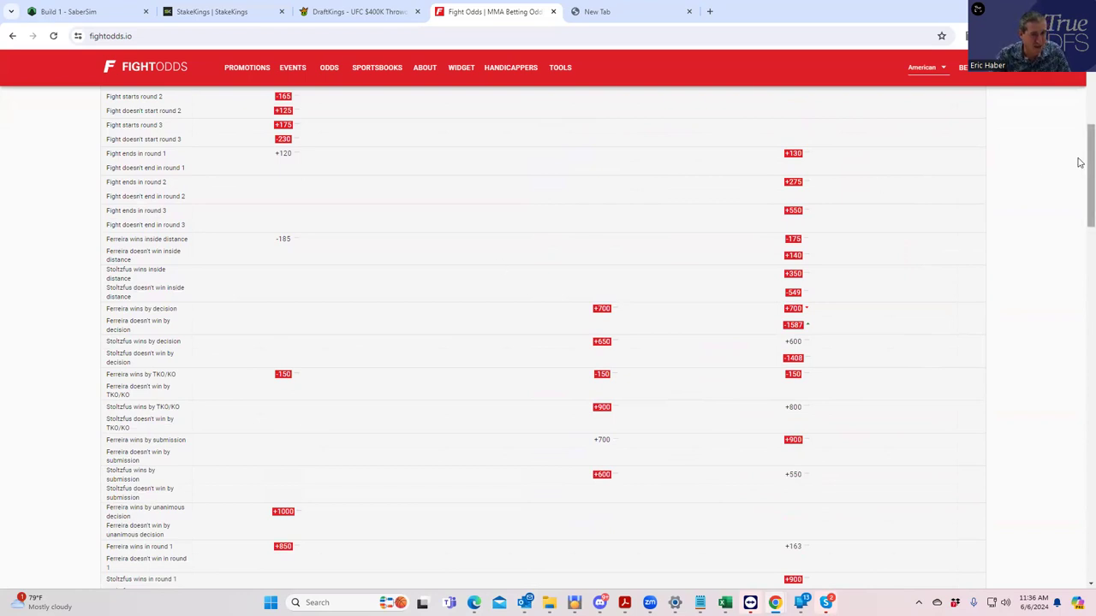
{"action": "scroll", "coordinate": [1079, 163], "scroll_direction": "up", "scroll_amount": 4}
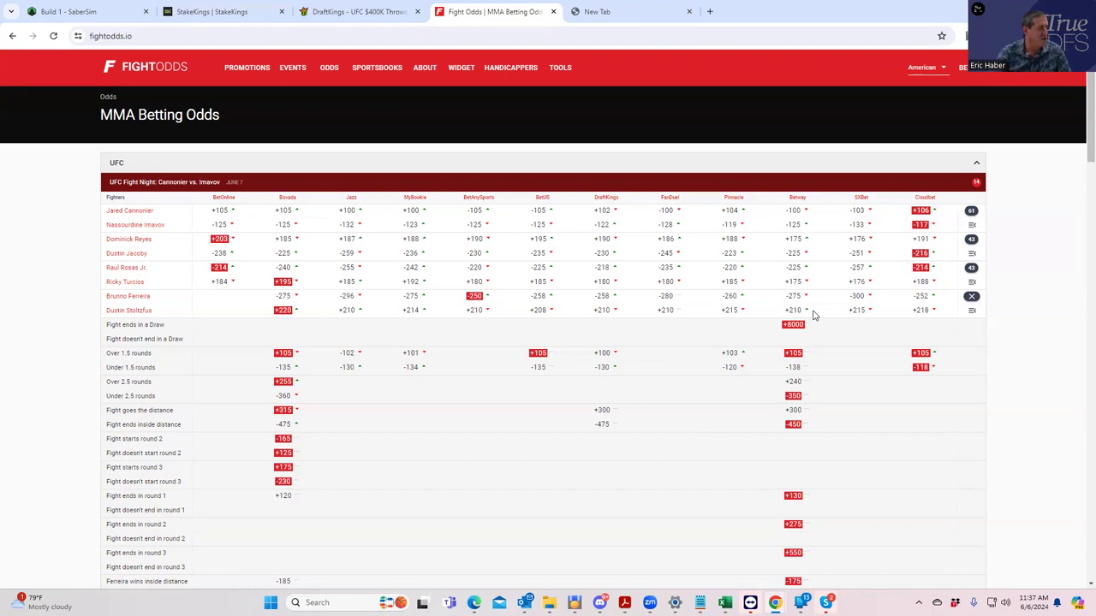
Switch to DraftKings, remove M. Baeza from the lineup, and add D. Stoltzfus and Z. Reese.
{"action": "left_click", "coordinate": [360, 12]}
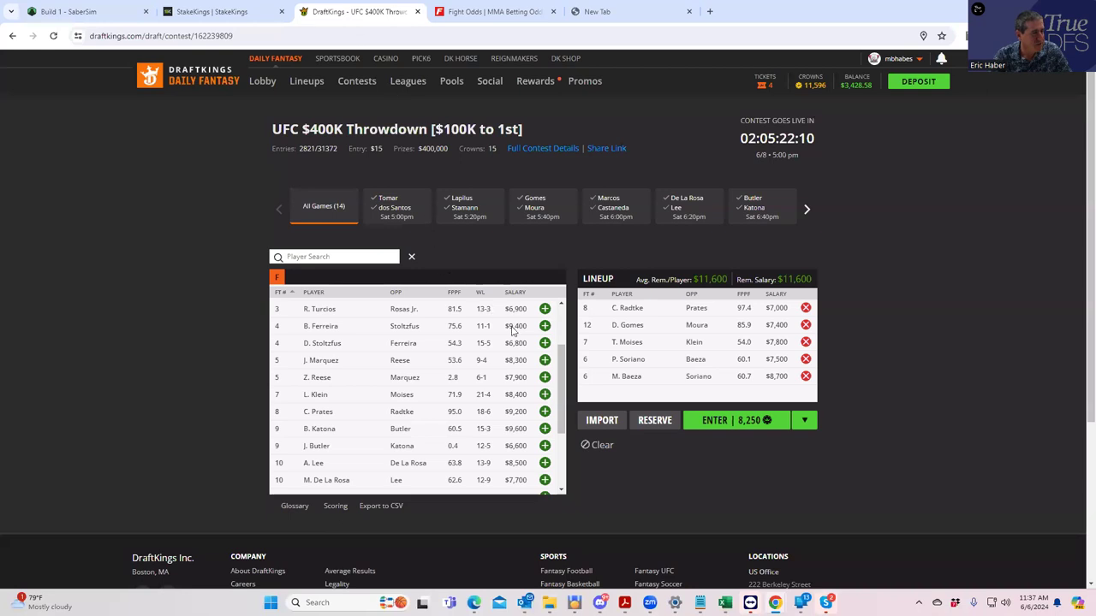
{"action": "left_click", "coordinate": [806, 377]}
{"action": "left_click", "coordinate": [324, 257]}
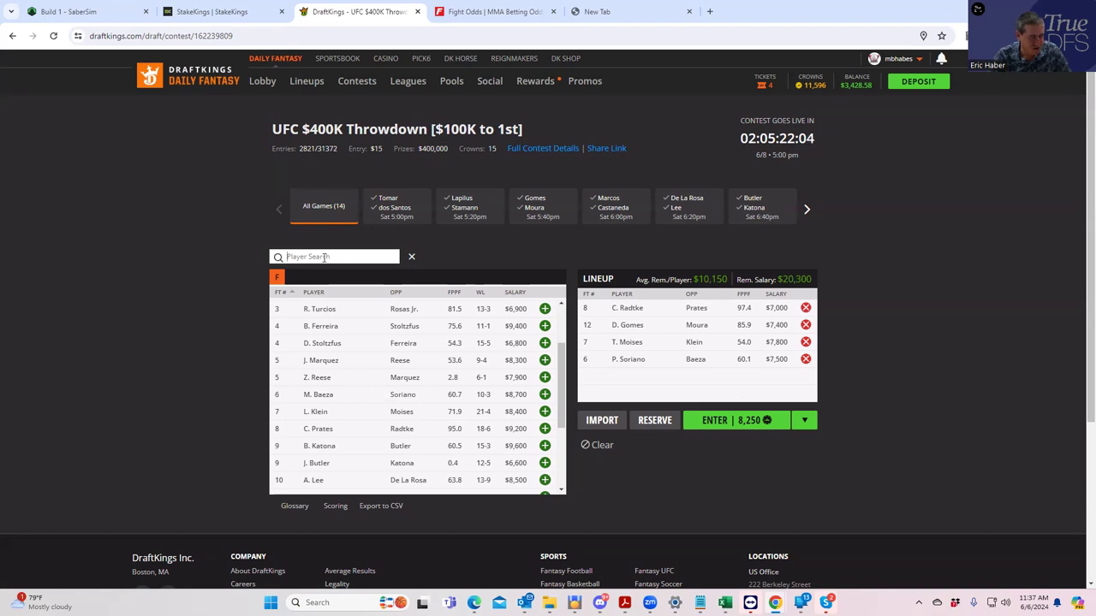
{"action": "type", "text": "STO"}
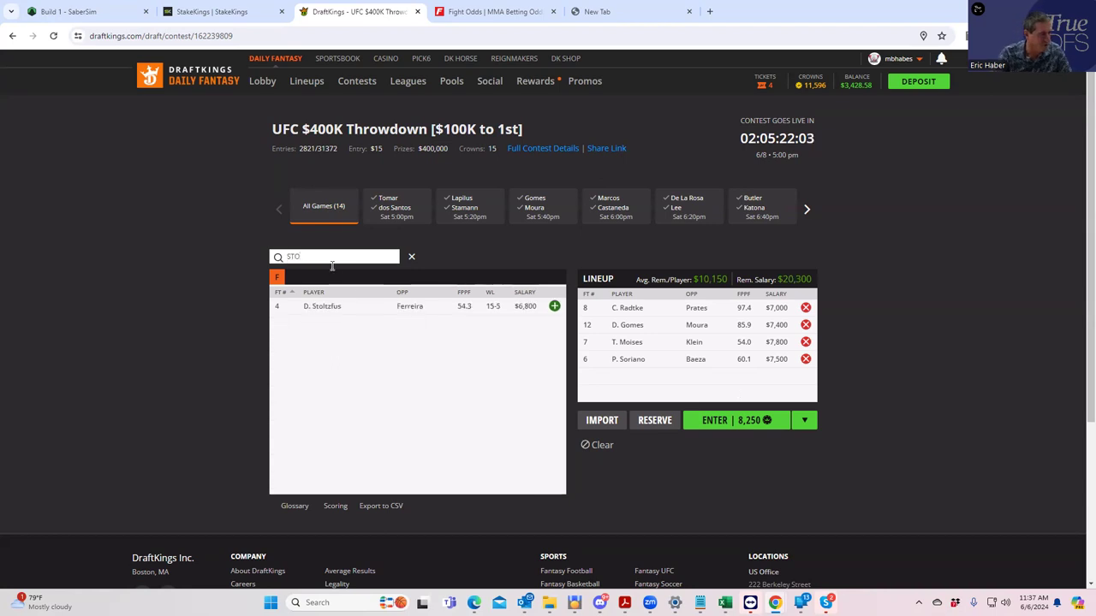
{"action": "left_click", "coordinate": [554, 306]}
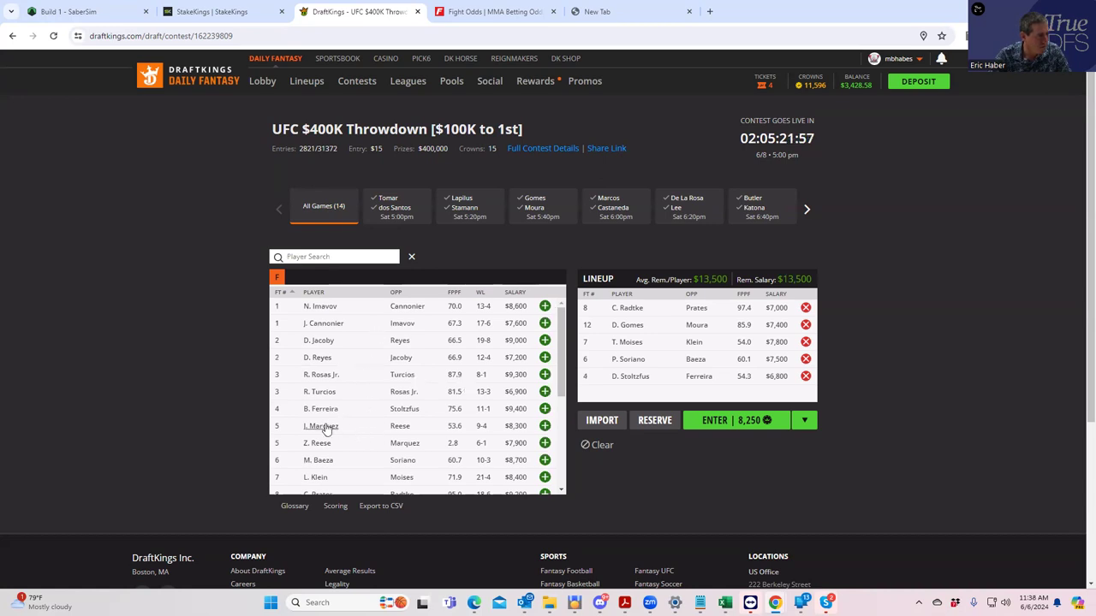
{"action": "left_click", "coordinate": [545, 443]}
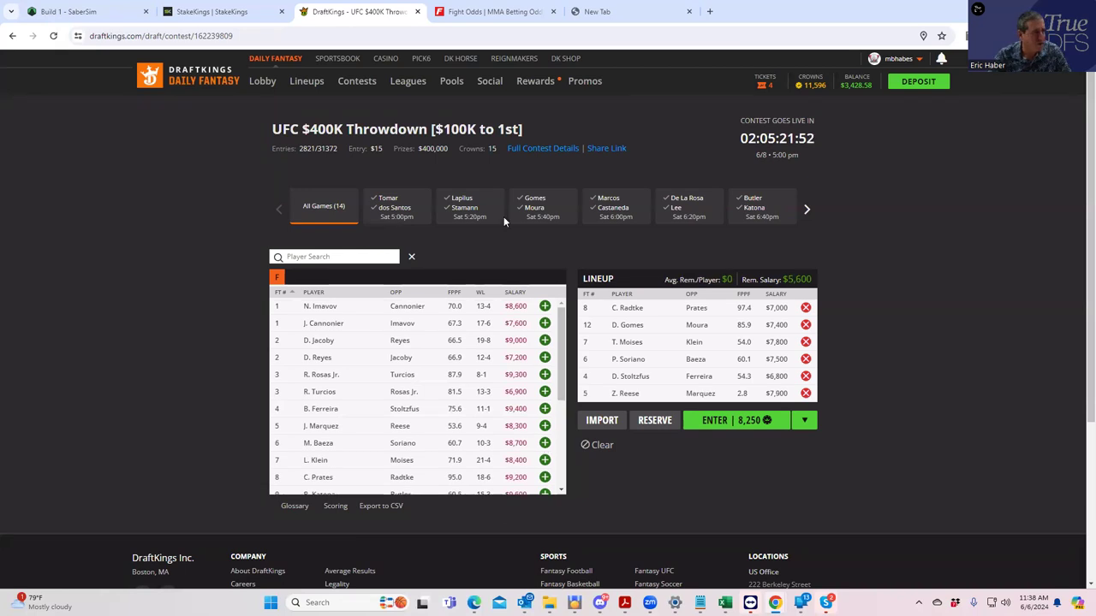
Switch to FightOdds, collapse the Ferreira vs. Stoltzfus prop odds, and expand and examine those of Raul Rosas Jr. vs. Ricky Turcios.
{"action": "left_click", "coordinate": [488, 11]}
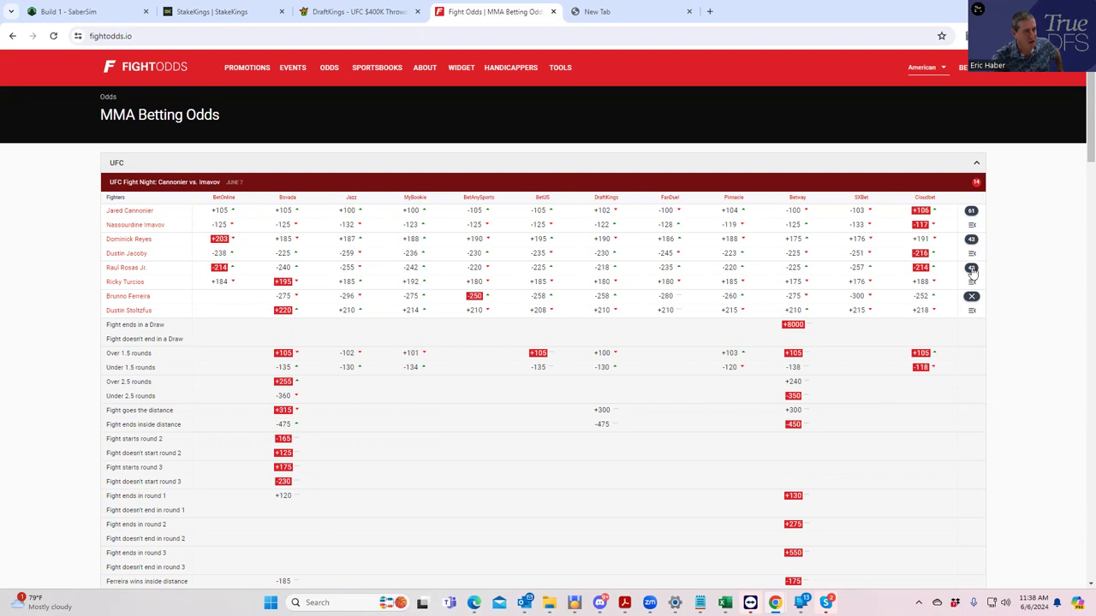
{"action": "left_click", "coordinate": [972, 297]}
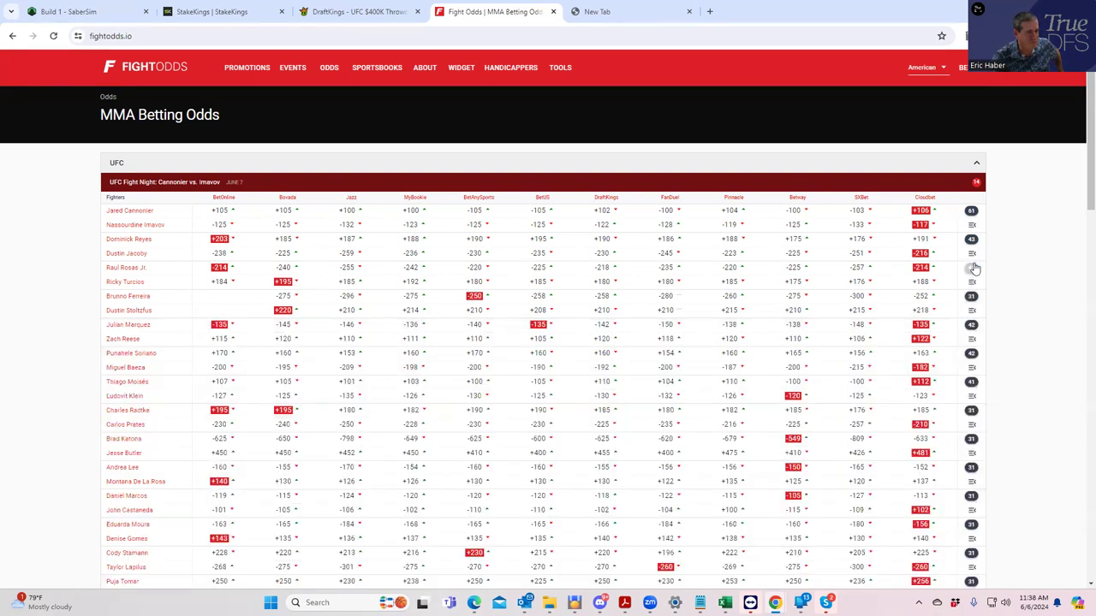
{"action": "left_click", "coordinate": [972, 267]}
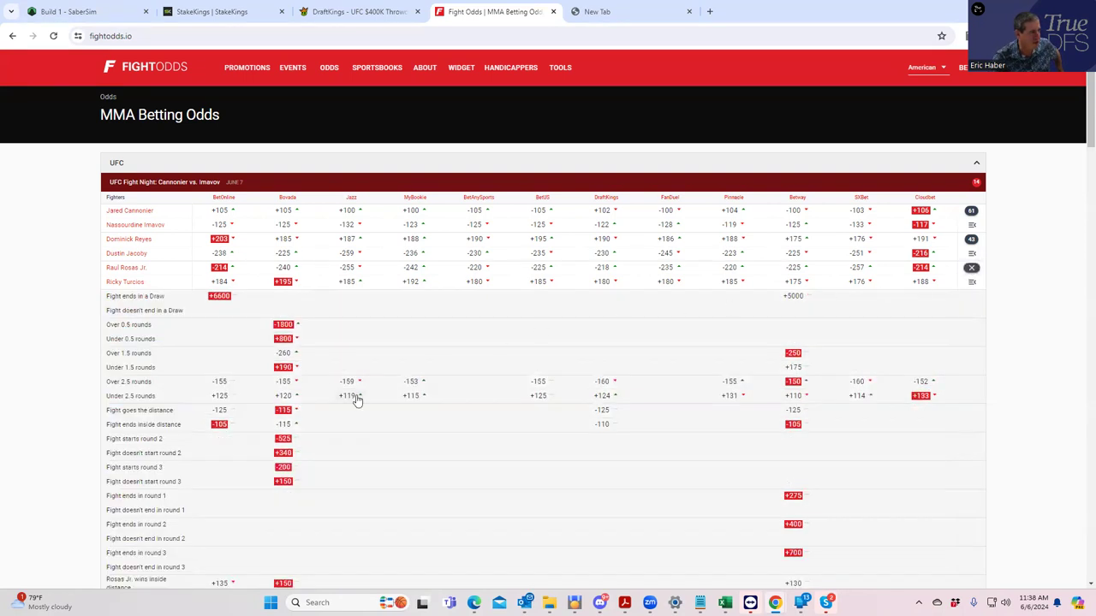
{"action": "scroll", "coordinate": [357, 399], "scroll_direction": "down", "scroll_amount": 2}
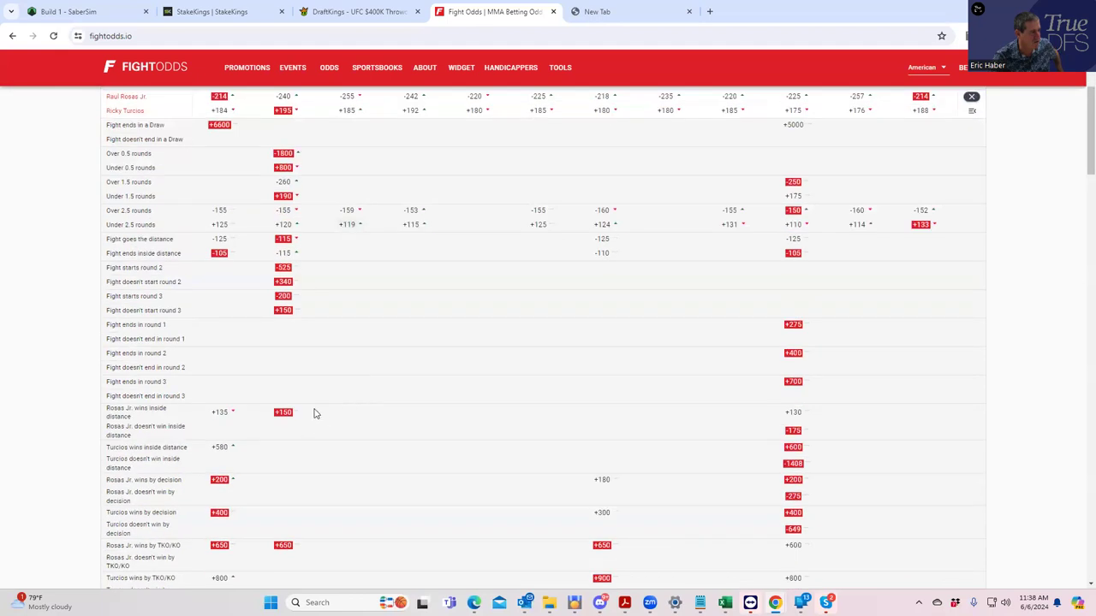
Review the Rosas Jr. vs. Turcios inside-the-distance, decision, TKO/KO and submission odds, and collapse that fight's props.
{"action": "scroll", "coordinate": [321, 409], "scroll_direction": "down", "scroll_amount": 1}
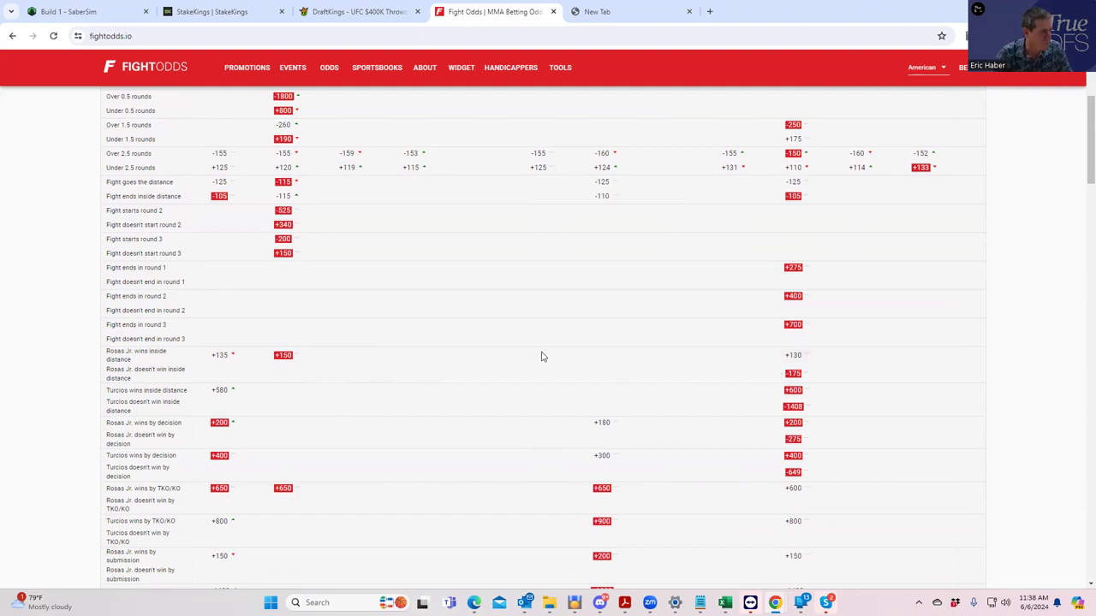
{"action": "scroll", "coordinate": [543, 359], "scroll_direction": "up", "scroll_amount": 3}
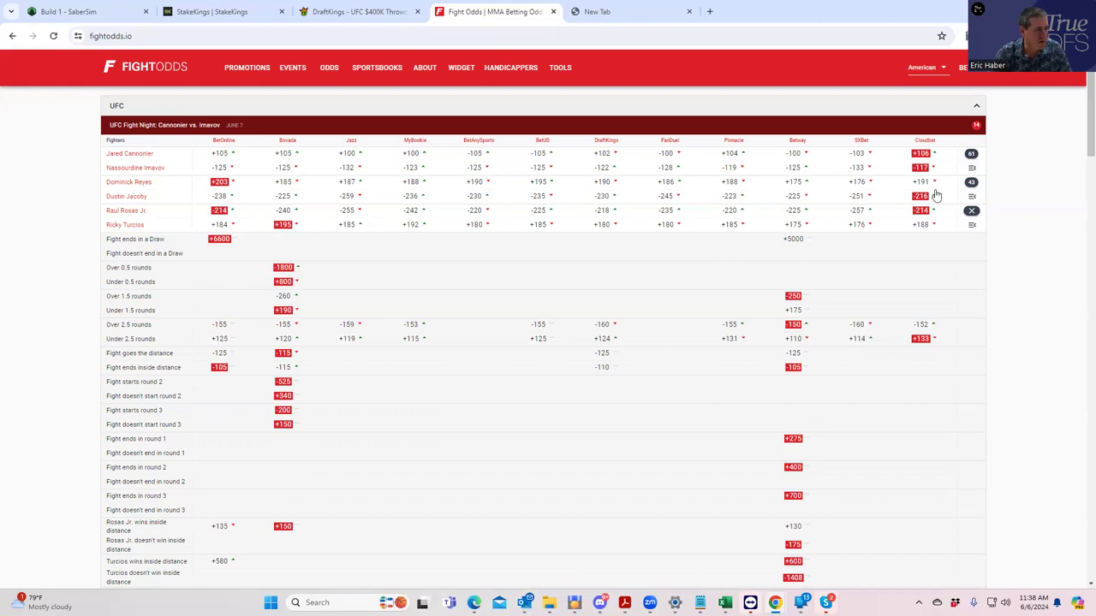
{"action": "left_click", "coordinate": [972, 211]}
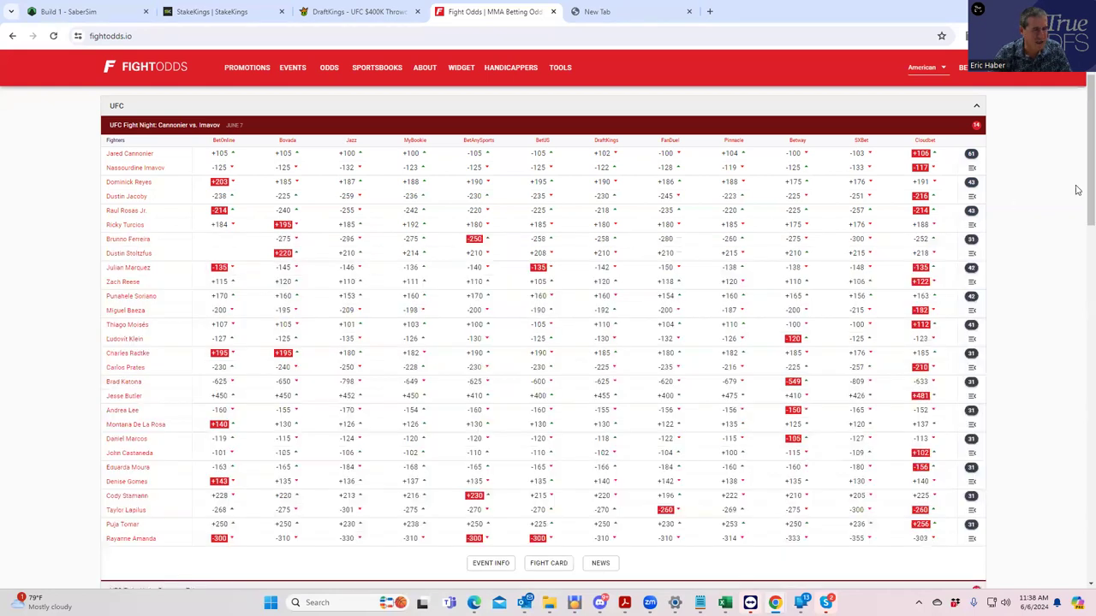
Expand the Puja Tomar vs. Rayanne Amanda prop odds, examine the inside-the-distance and win-method lines, and collapse them.
{"action": "left_click_drag", "start_coordinate": [1078, 188], "coordinate": [1081, 266]}
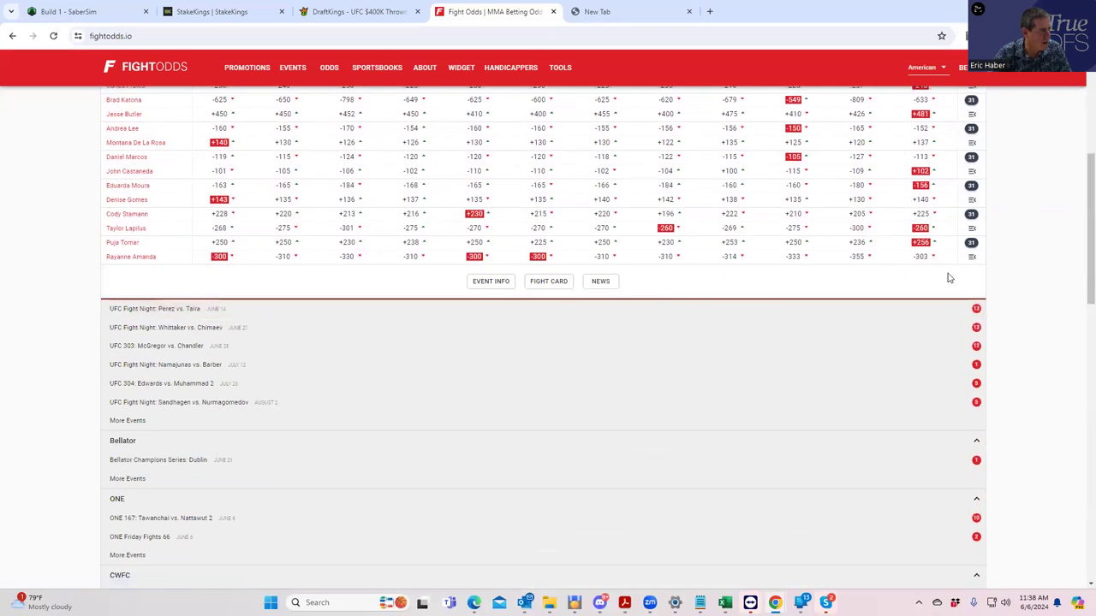
{"action": "left_click", "coordinate": [971, 242]}
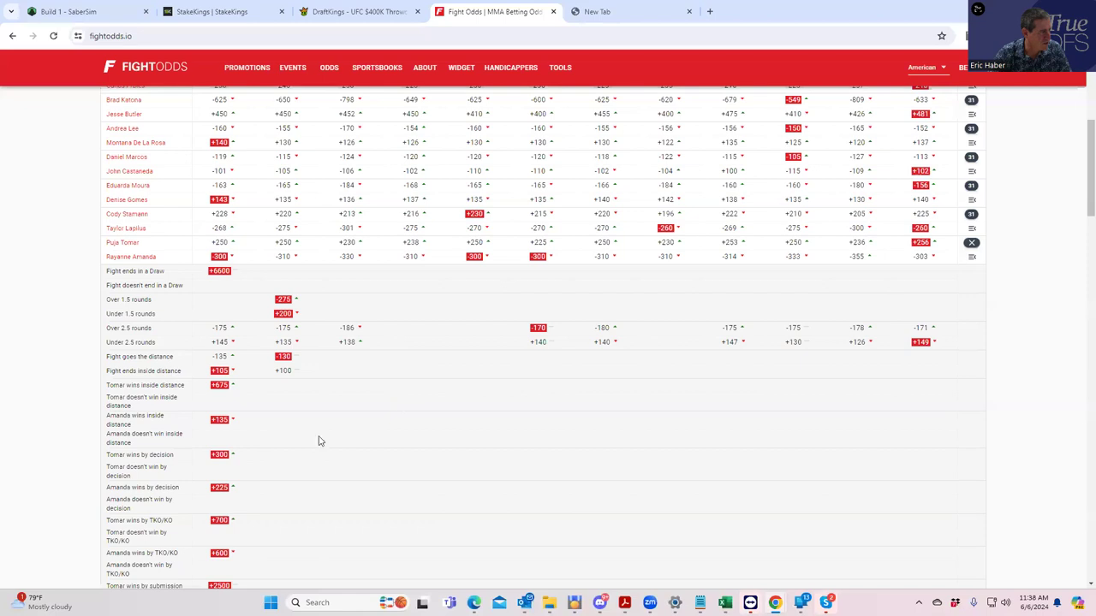
{"action": "scroll", "coordinate": [319, 441], "scroll_direction": "down", "scroll_amount": 3}
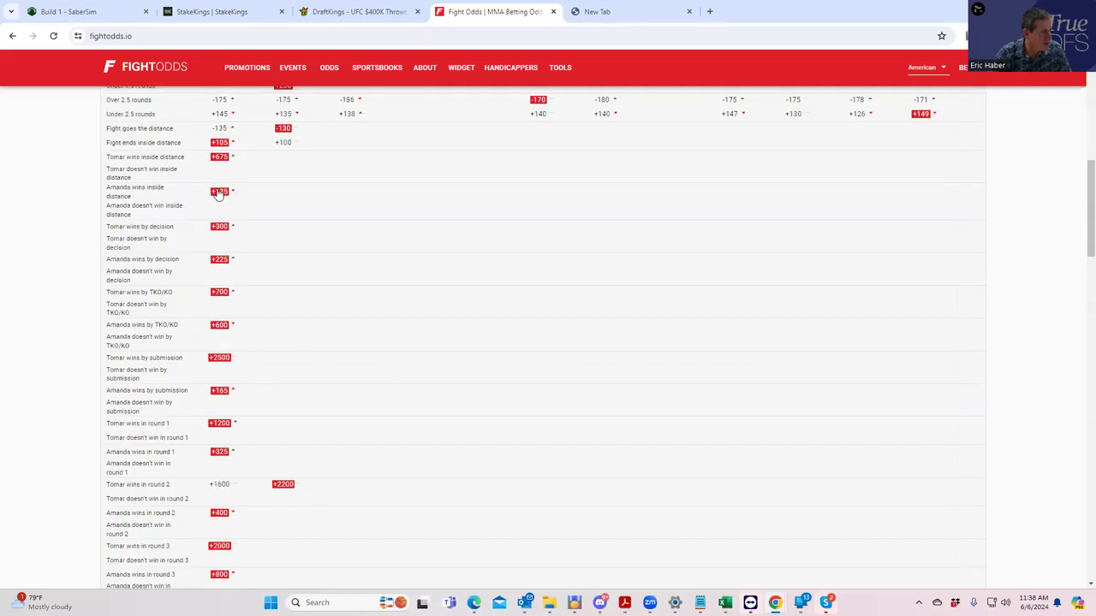
{"action": "scroll", "coordinate": [565, 217], "scroll_direction": "up", "scroll_amount": 2}
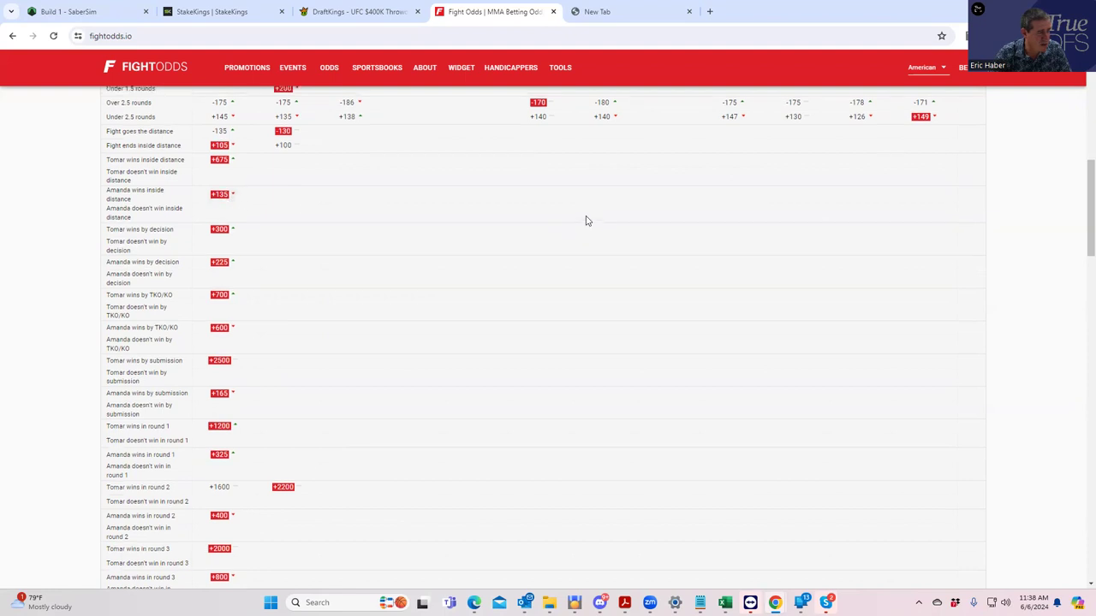
{"action": "left_click", "coordinate": [972, 129]}
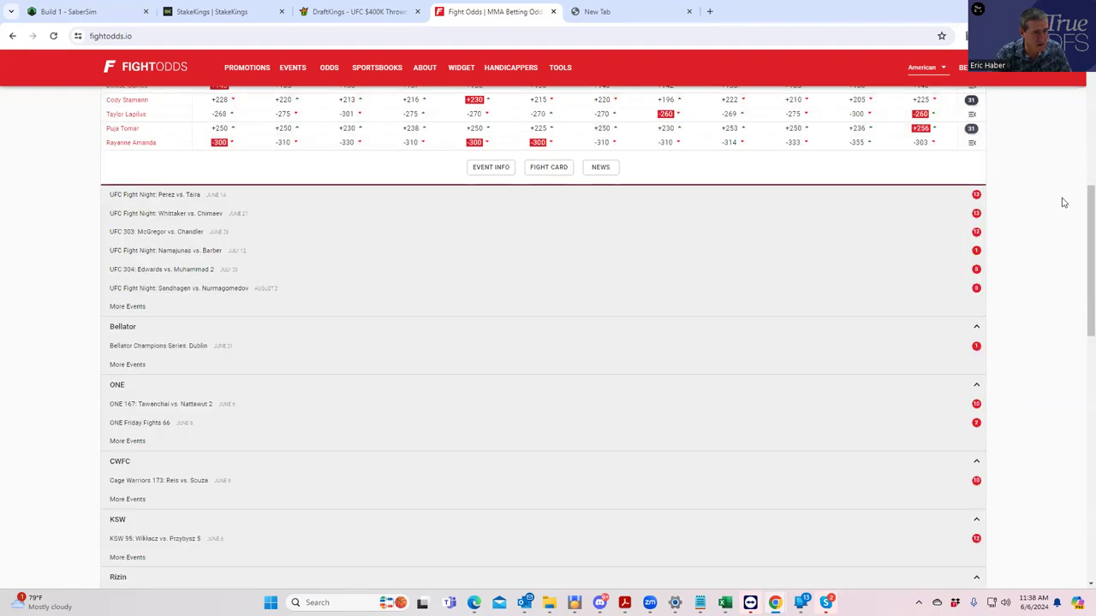
{"action": "left_click_drag", "start_coordinate": [1080, 235], "coordinate": [1077, 127]}
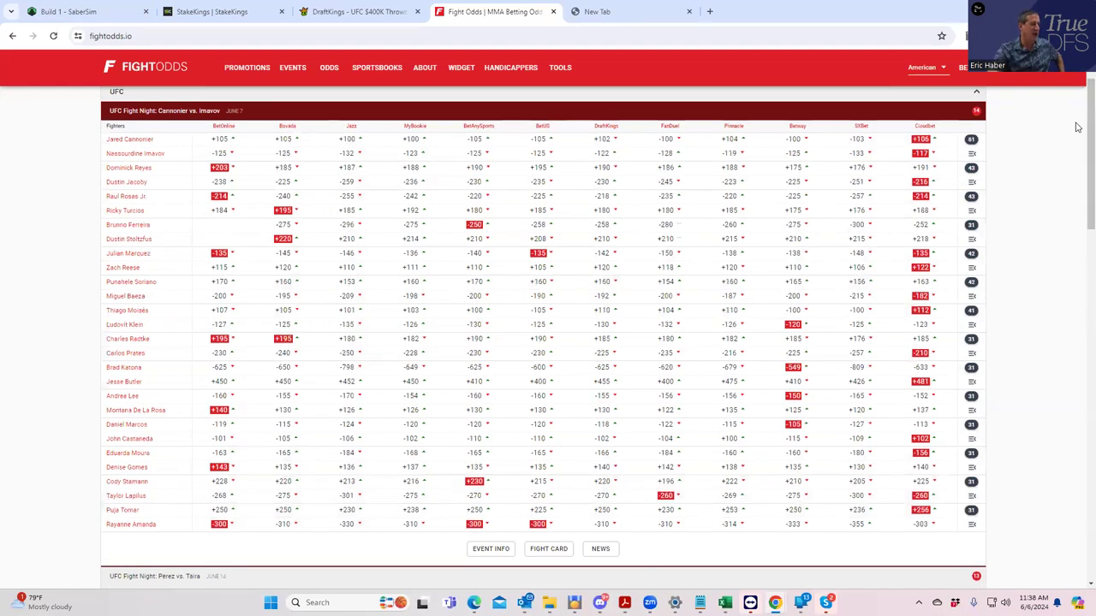
Switch to DraftKings and look through the salaries of the whole fighter list against the current lineup.
{"action": "left_click", "coordinate": [310, 14]}
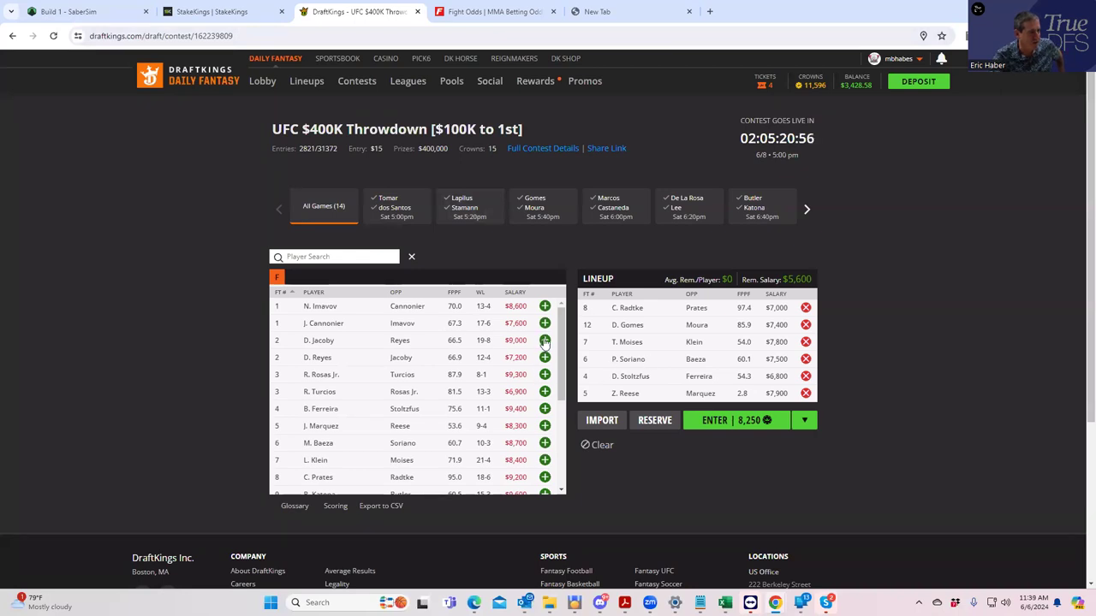
{"action": "left_click_drag", "start_coordinate": [560, 343], "coordinate": [555, 296]}
{"action": "scroll", "coordinate": [566, 349], "scroll_direction": "down", "scroll_amount": 5}
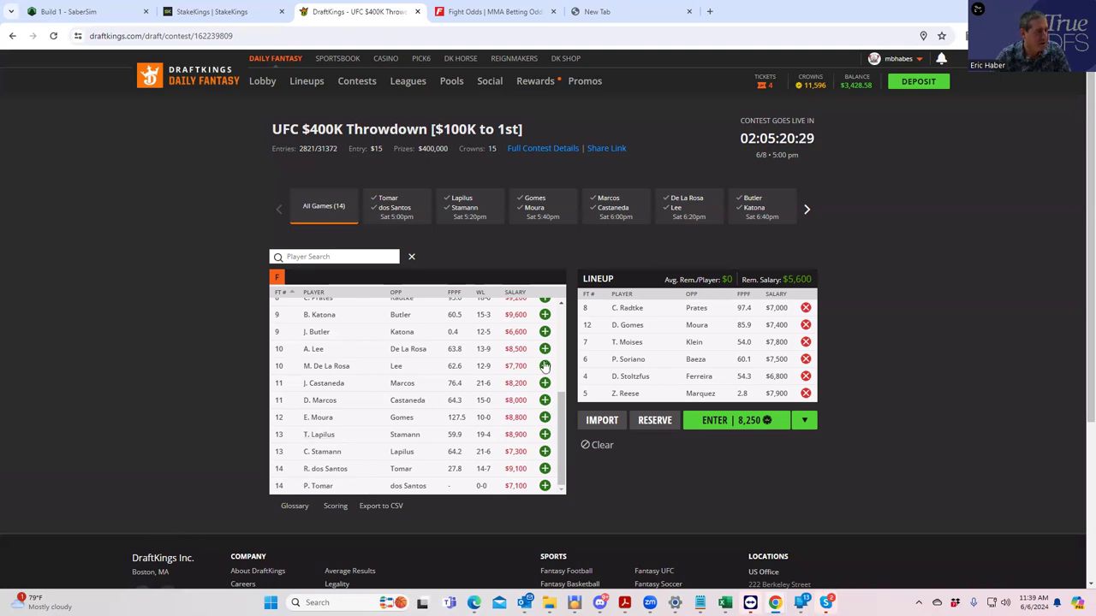
{"action": "left_click_drag", "start_coordinate": [561, 407], "coordinate": [553, 315]}
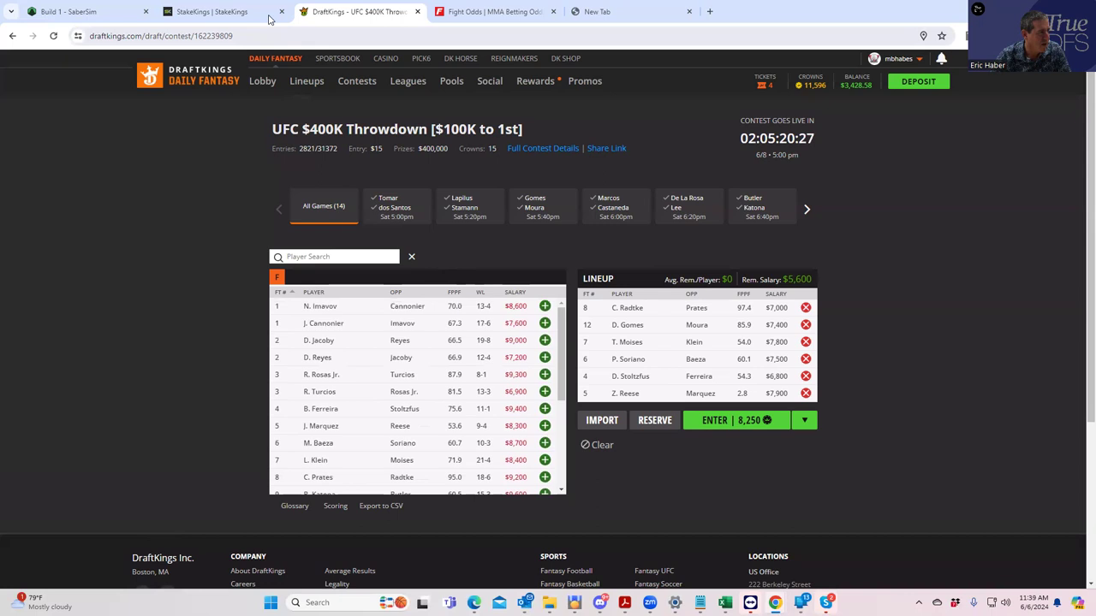
Switch to FightOdds, expand the Rosas Jr. vs. Turcios props, recheck their inside-the-distance and decision lines, and collapse them.
{"action": "left_click", "coordinate": [482, 15]}
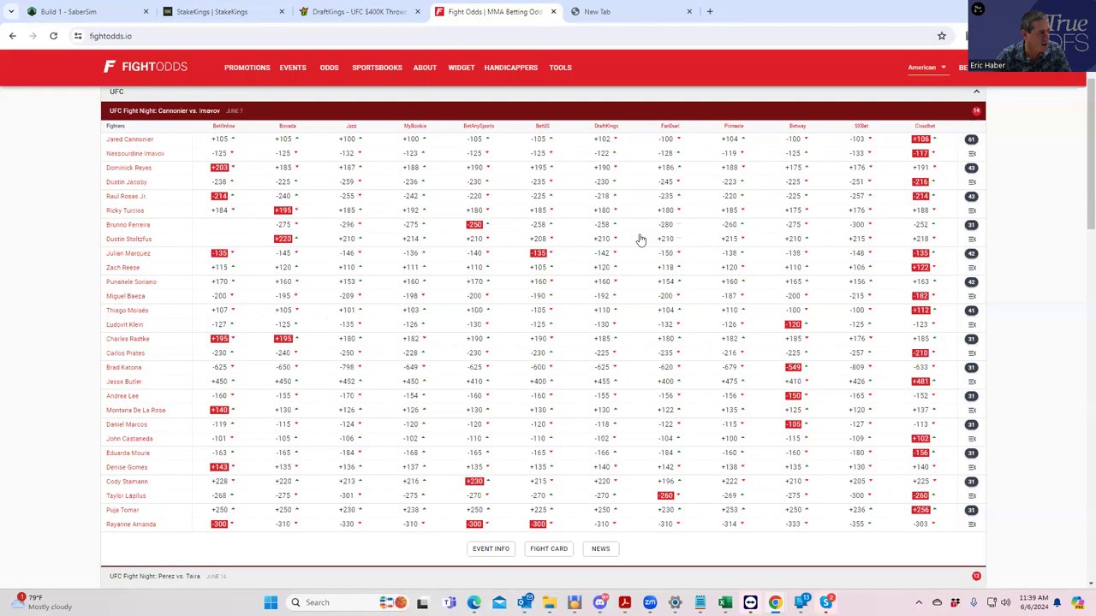
{"action": "left_click", "coordinate": [971, 198]}
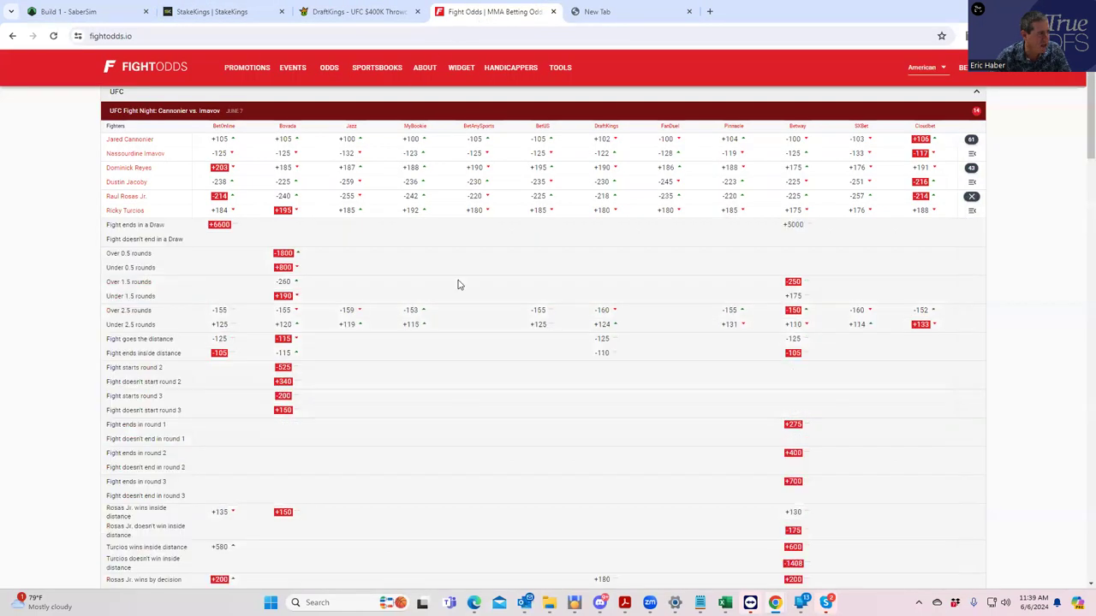
{"action": "scroll", "coordinate": [276, 395], "scroll_direction": "down", "scroll_amount": 2}
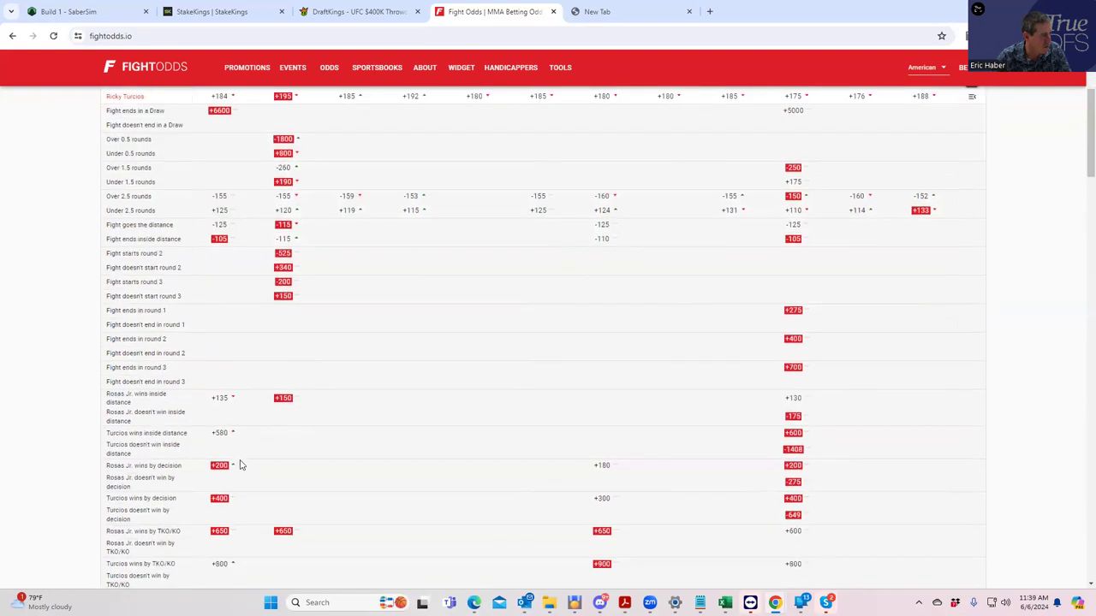
{"action": "scroll", "coordinate": [796, 440], "scroll_direction": "up", "scroll_amount": 3}
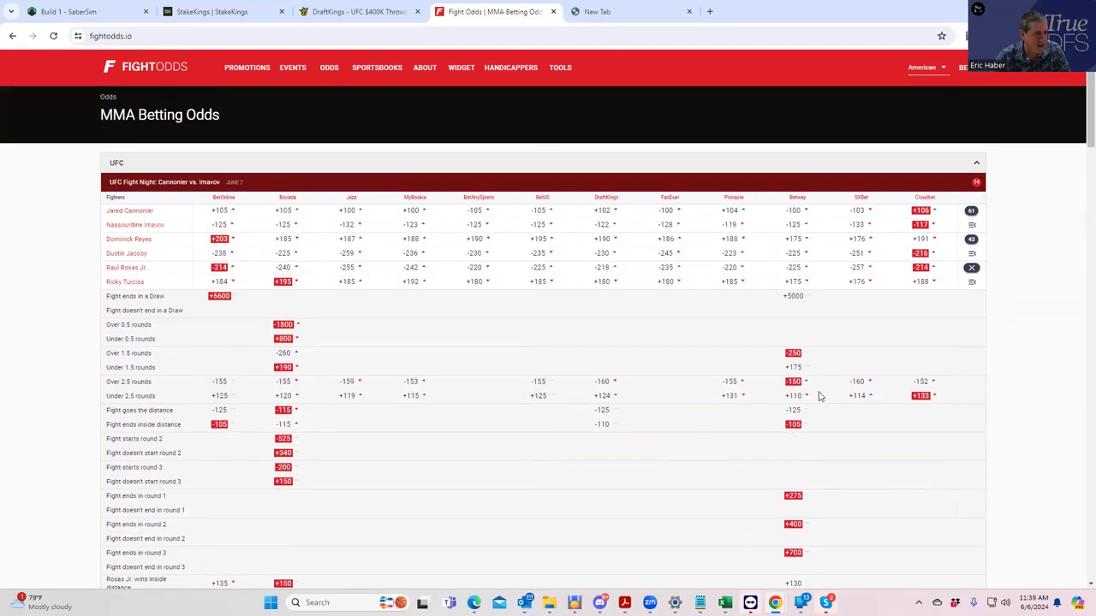
{"action": "left_click", "coordinate": [973, 269]}
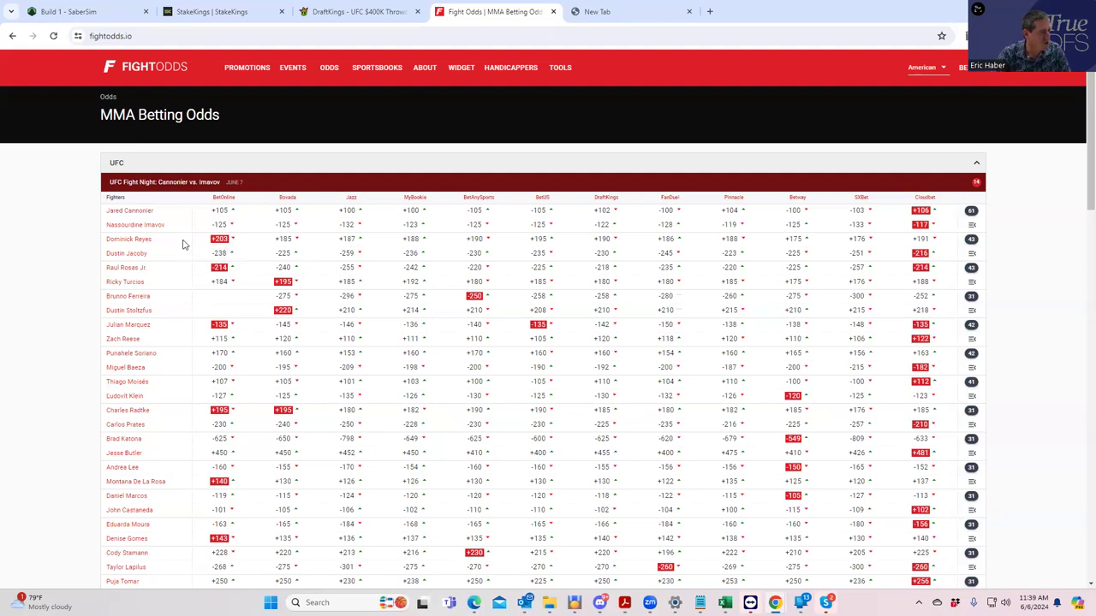
Check the Jacoby and Reyes salaries on DraftKings, and examine the expanded prop odds of their fight on FightOdds.
{"action": "left_click", "coordinate": [336, 14]}
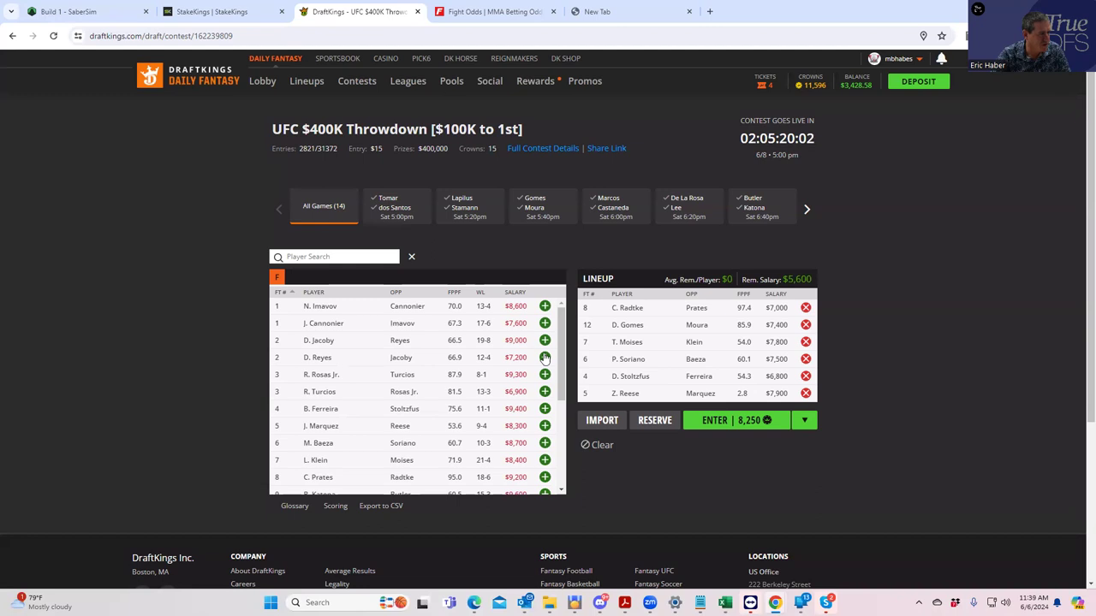
{"action": "left_click", "coordinate": [454, 11]}
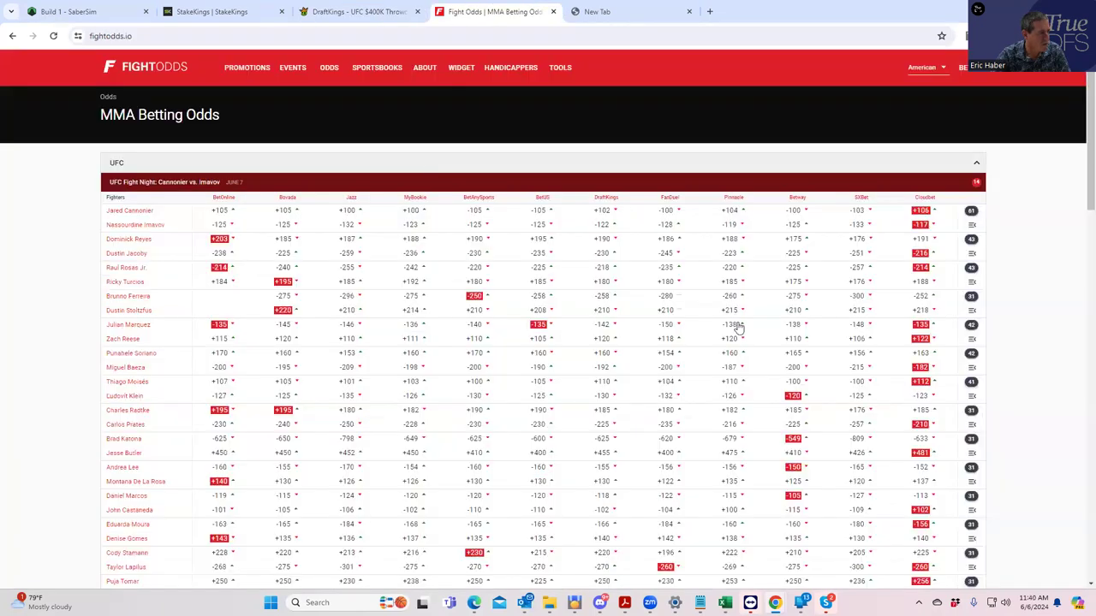
{"action": "left_click", "coordinate": [971, 240]}
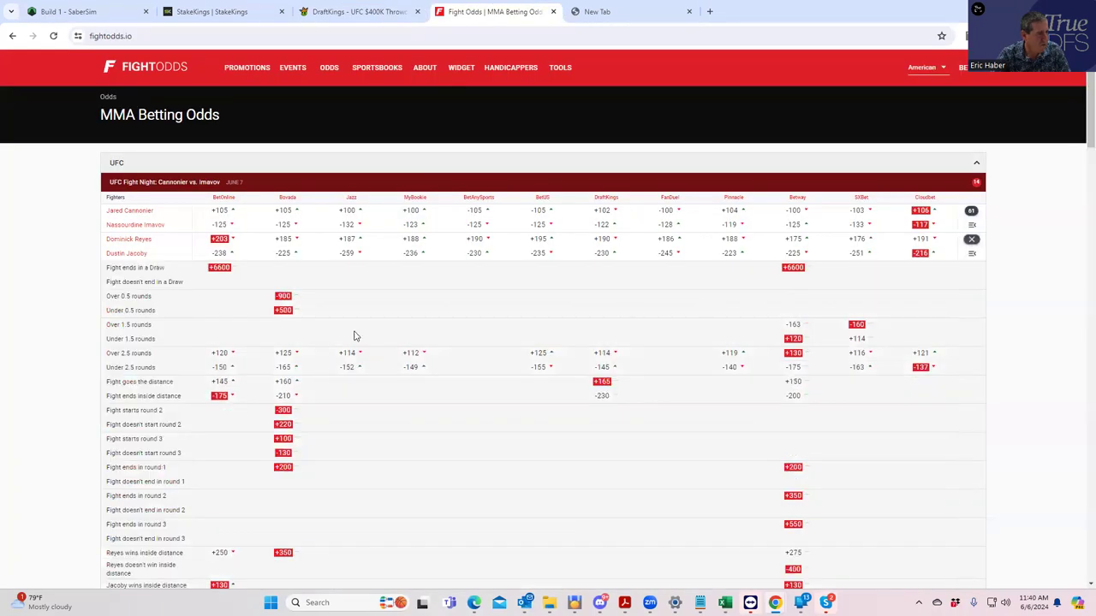
{"action": "scroll", "coordinate": [354, 347], "scroll_direction": "down", "scroll_amount": 1}
{"action": "scroll", "coordinate": [317, 390], "scroll_direction": "down", "scroll_amount": 1}
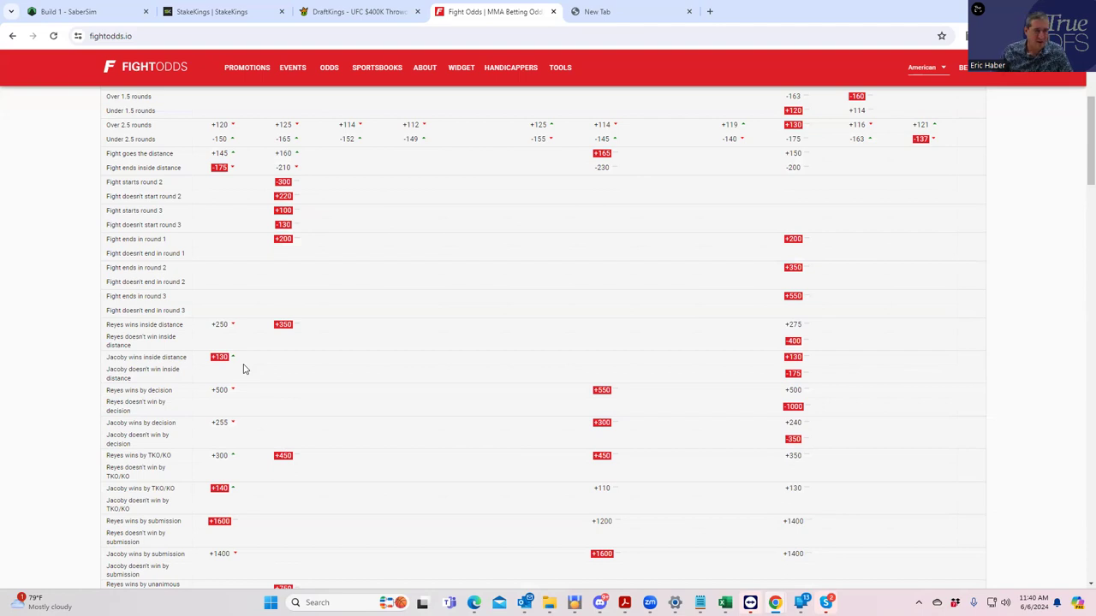
{"action": "scroll", "coordinate": [1034, 215], "scroll_direction": "up", "scroll_amount": 1}
{"action": "scroll", "coordinate": [1076, 148], "scroll_direction": "up", "scroll_amount": 3}
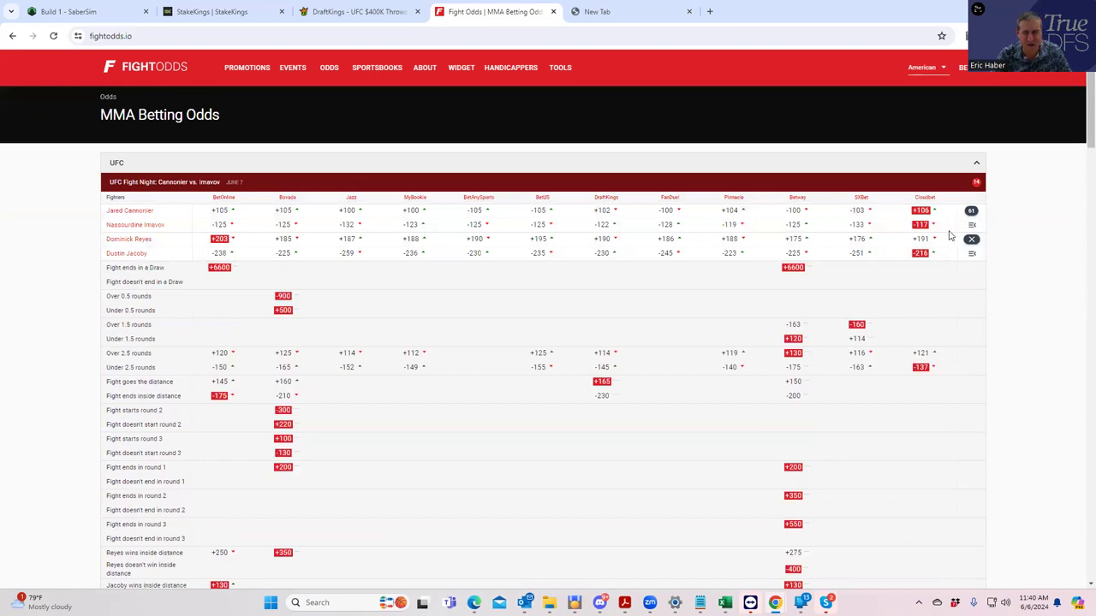
Open Dustin Jacoby's fighter page, review his record and fight history, and compare with the DraftKings salaries for his fight.
{"action": "left_click", "coordinate": [126, 254]}
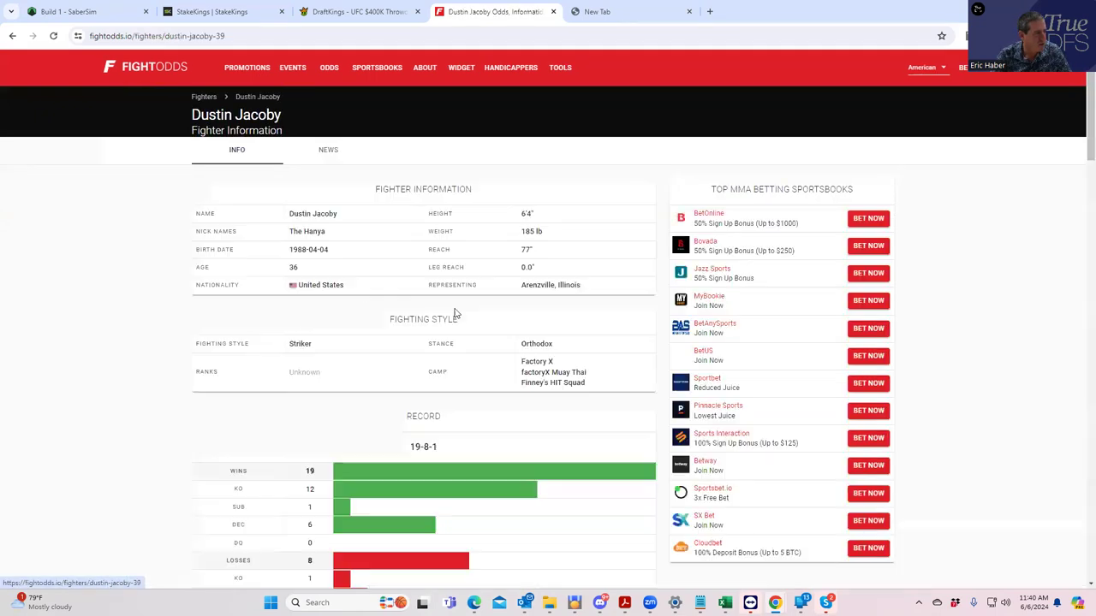
{"action": "scroll", "coordinate": [440, 458], "scroll_direction": "down", "scroll_amount": 5}
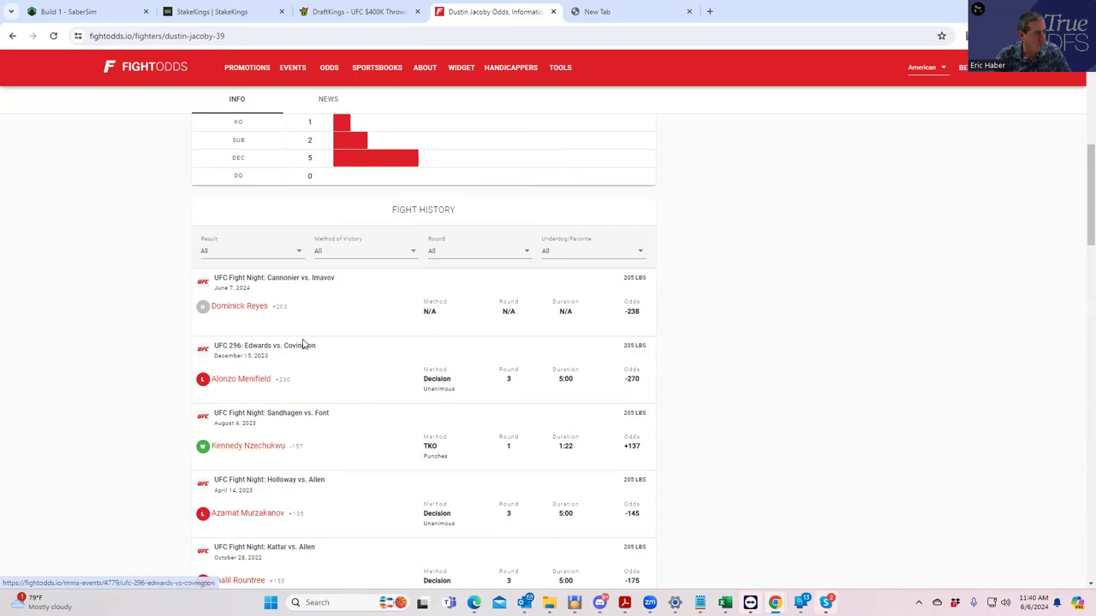
{"action": "left_click", "coordinate": [355, 12]}
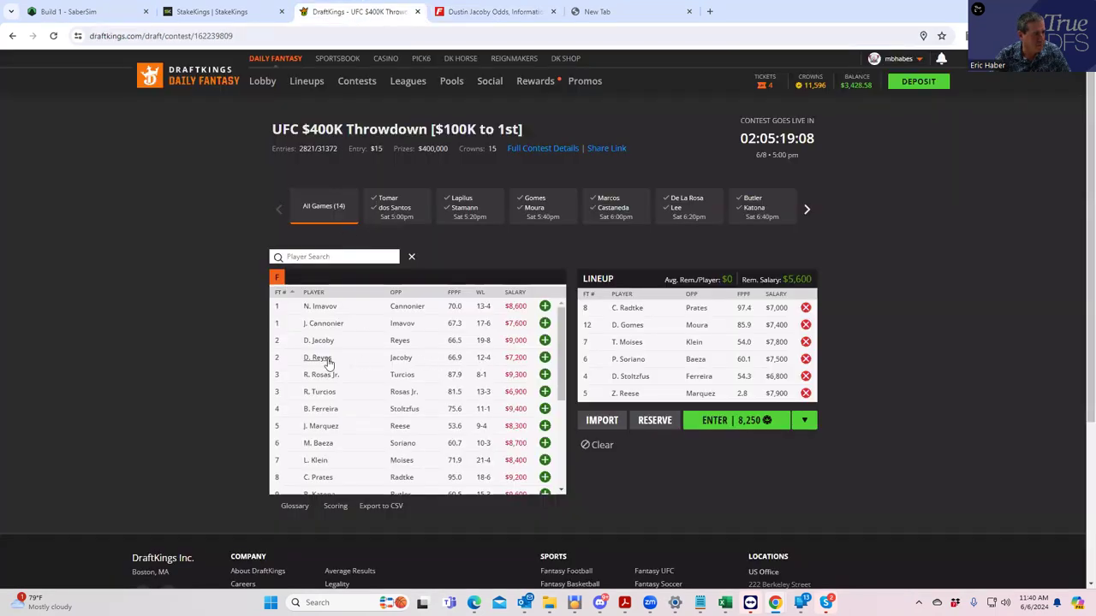
{"action": "left_click", "coordinate": [473, 13]}
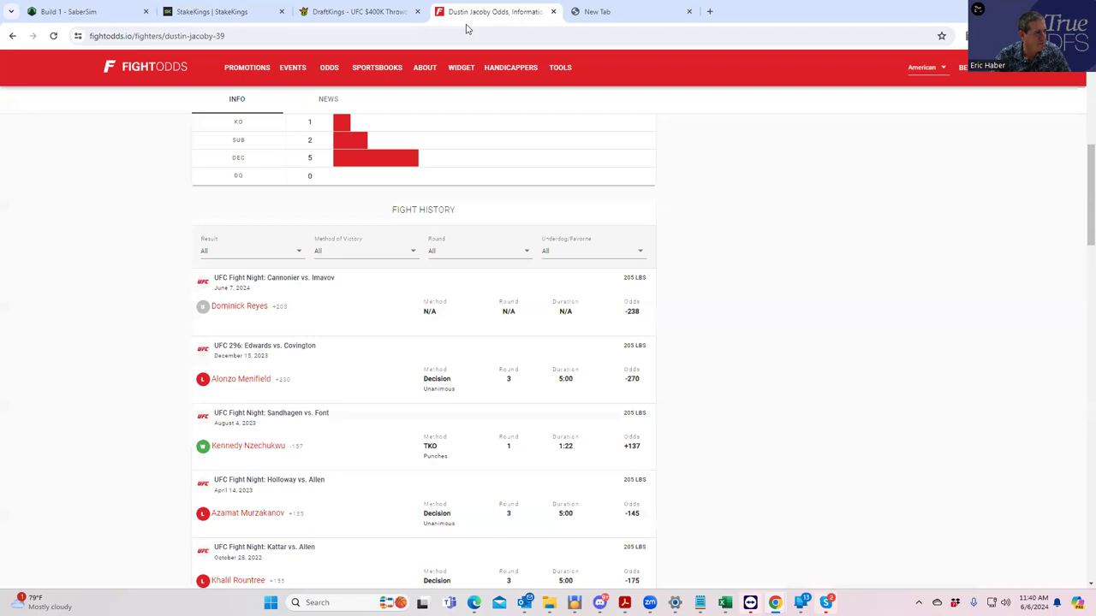
Return to the MMA odds list, open Dominick Reyes's fighter page briefly, and go back to the list.
{"action": "scroll", "coordinate": [168, 102], "scroll_direction": "up", "scroll_amount": 3}
{"action": "left_click", "coordinate": [12, 36]}
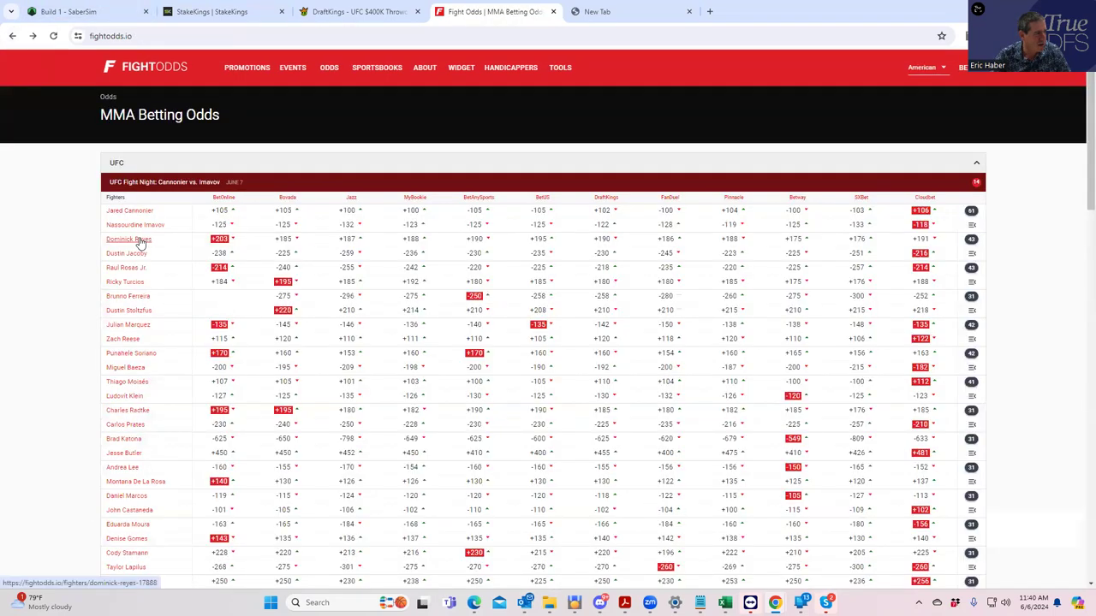
{"action": "left_click", "coordinate": [137, 240]}
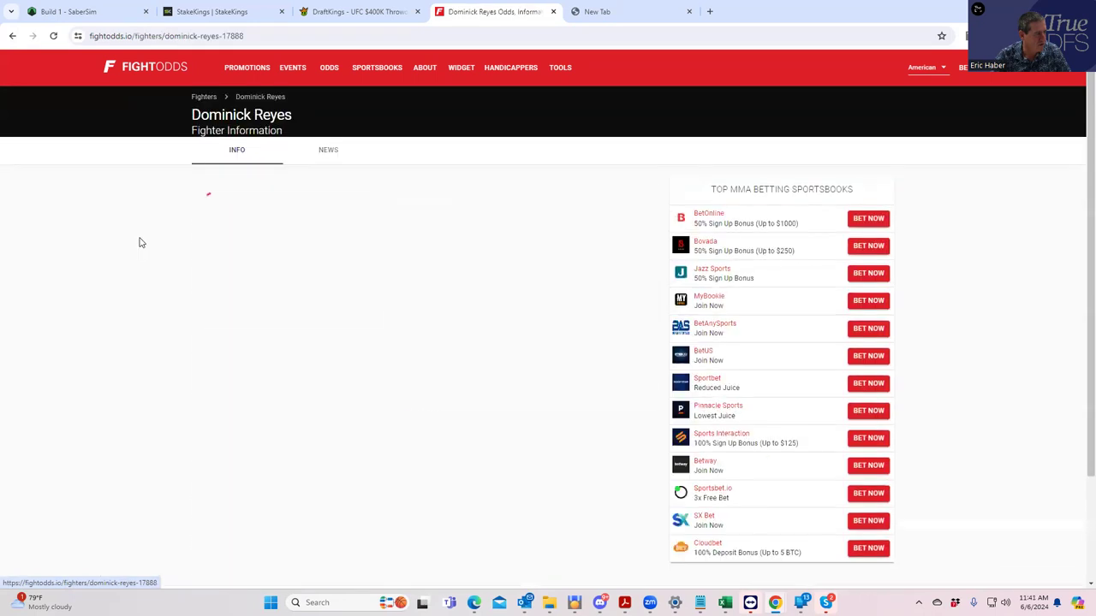
{"action": "left_click", "coordinate": [12, 36]}
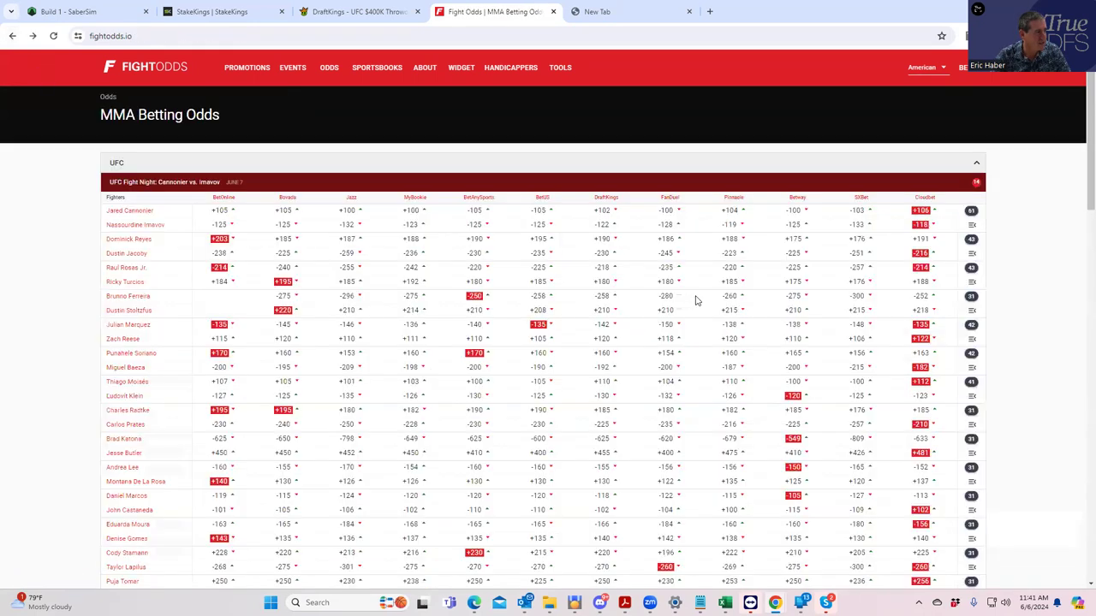
Expand the Reyes vs. Jacoby prop odds again and examine the fight-length and inside-the-distance lines.
{"action": "left_click", "coordinate": [973, 240]}
{"action": "scroll", "coordinate": [279, 418], "scroll_direction": "down", "scroll_amount": 1}
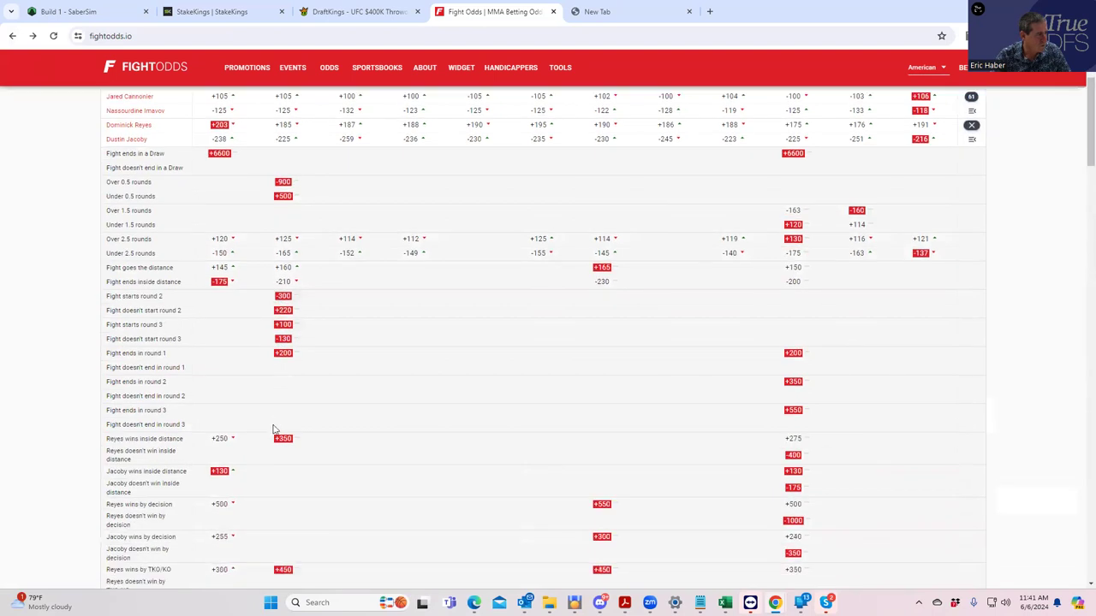